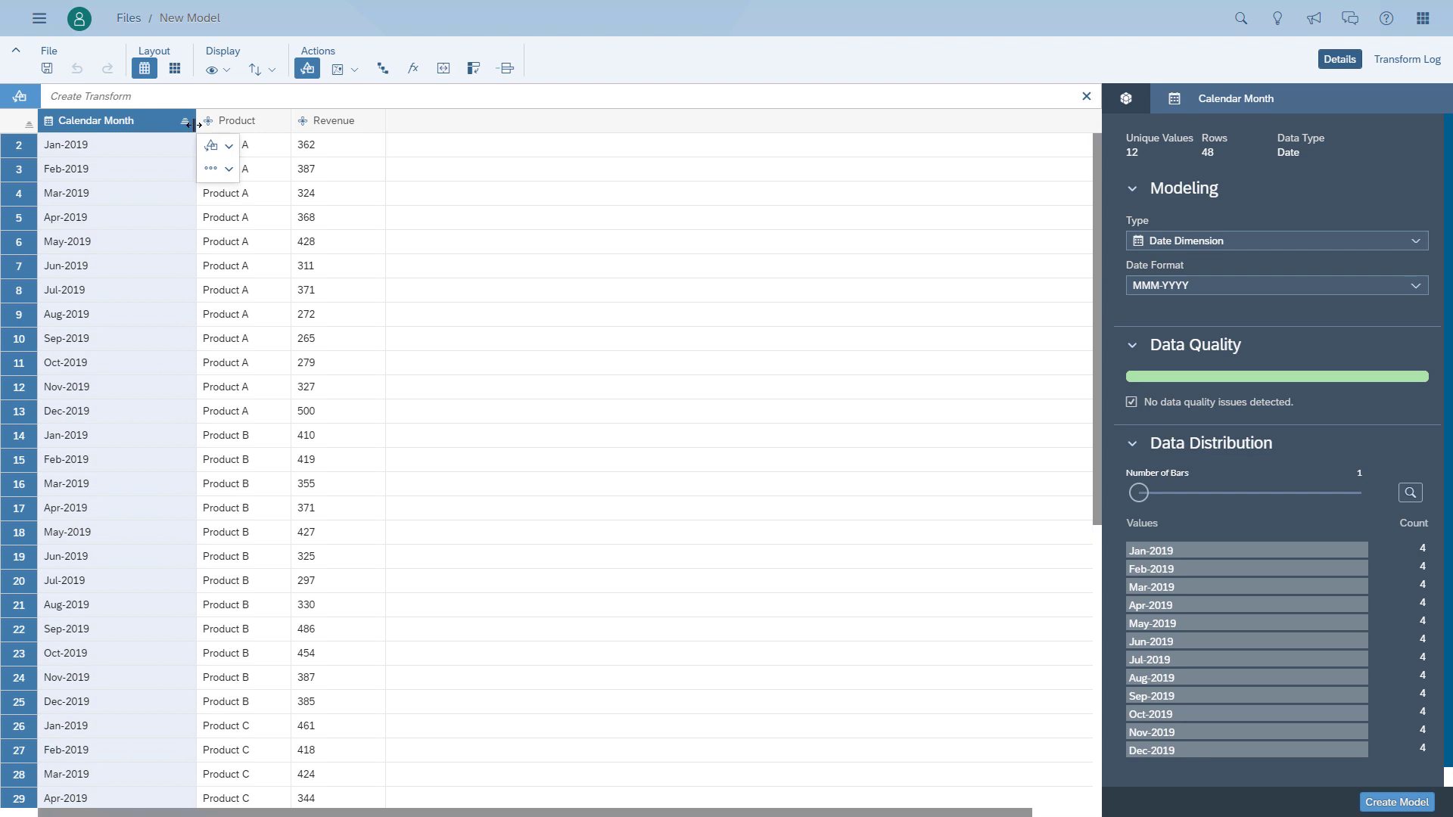
- Widen the Product column and set the Revenue column's type to Measure
drag(292, 125, 359, 129)
click(303, 124)
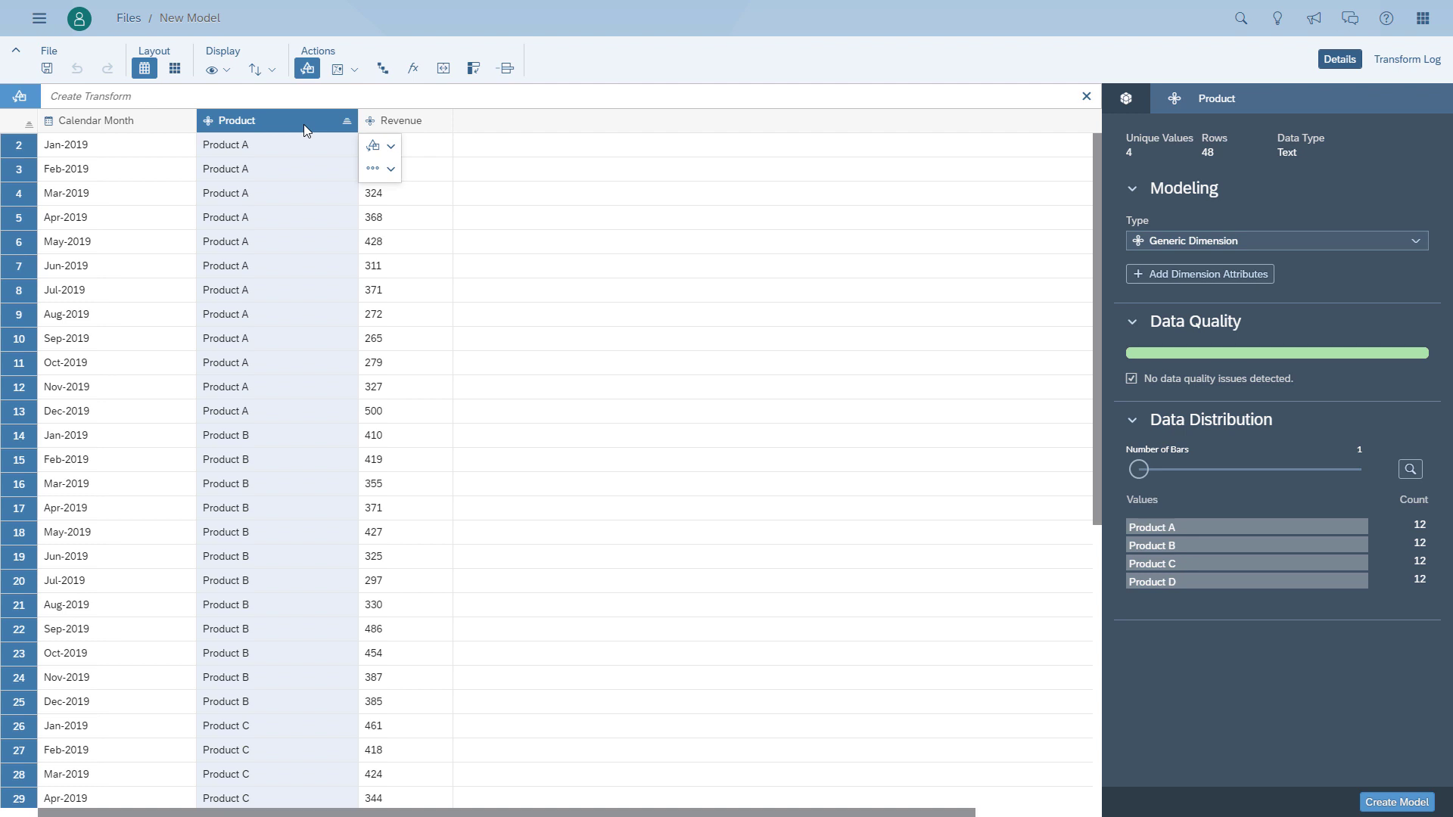
click(391, 124)
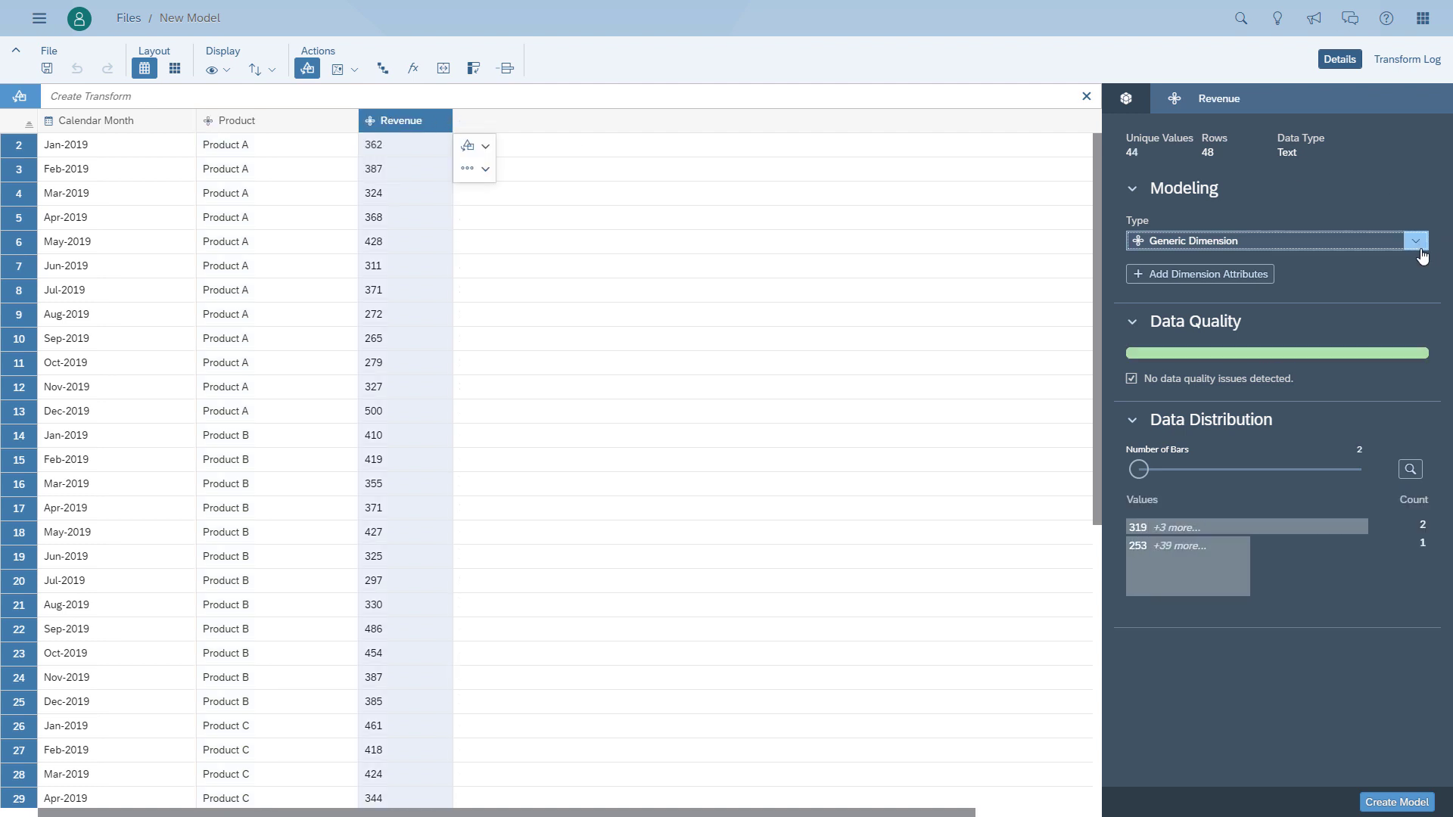
click(1351, 241)
click(1174, 264)
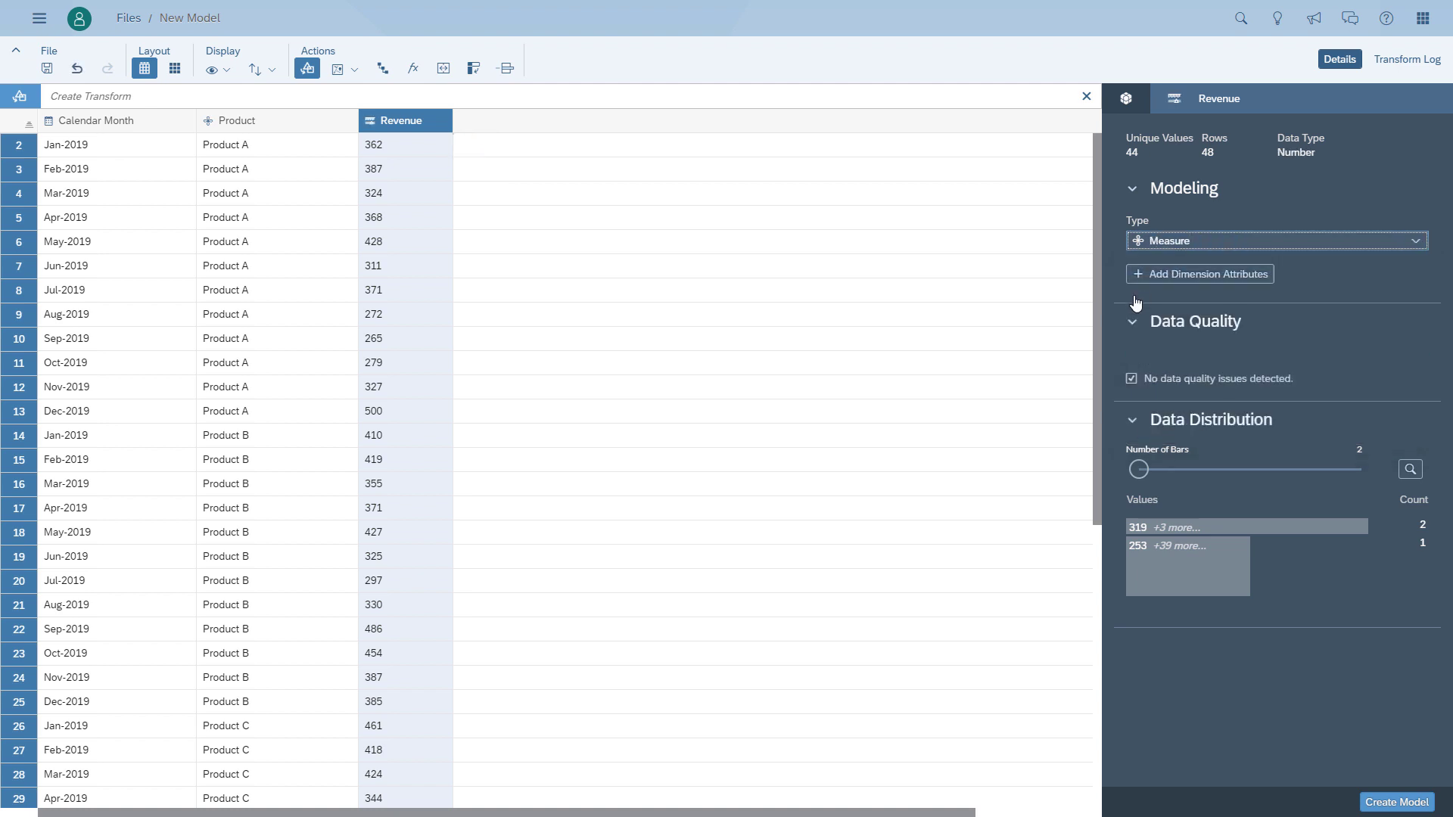
- Create the model and save it under the Public folder as DailyDoseSAC_Episode17
click(1397, 802)
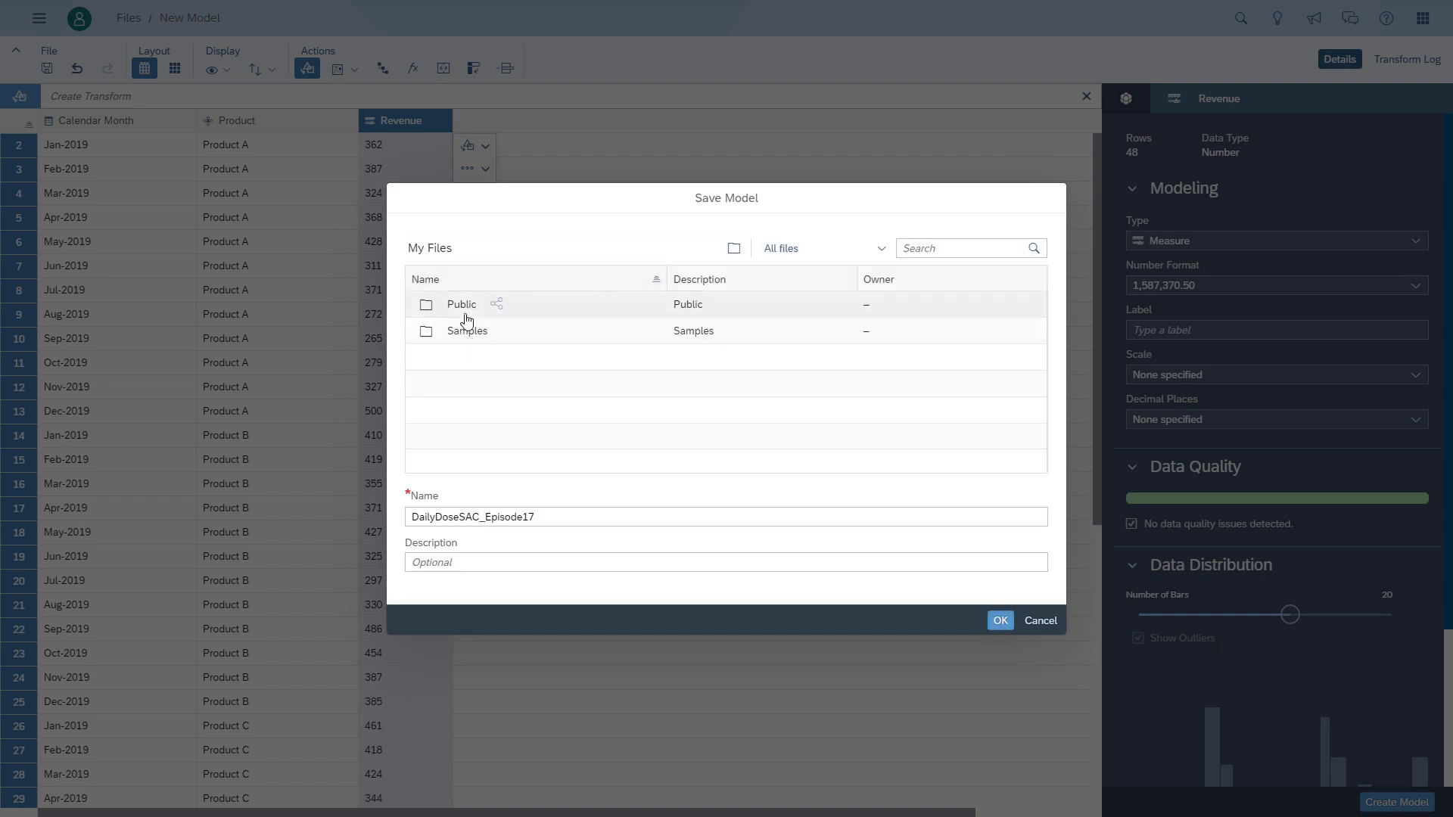
double_click(464, 318)
click(999, 620)
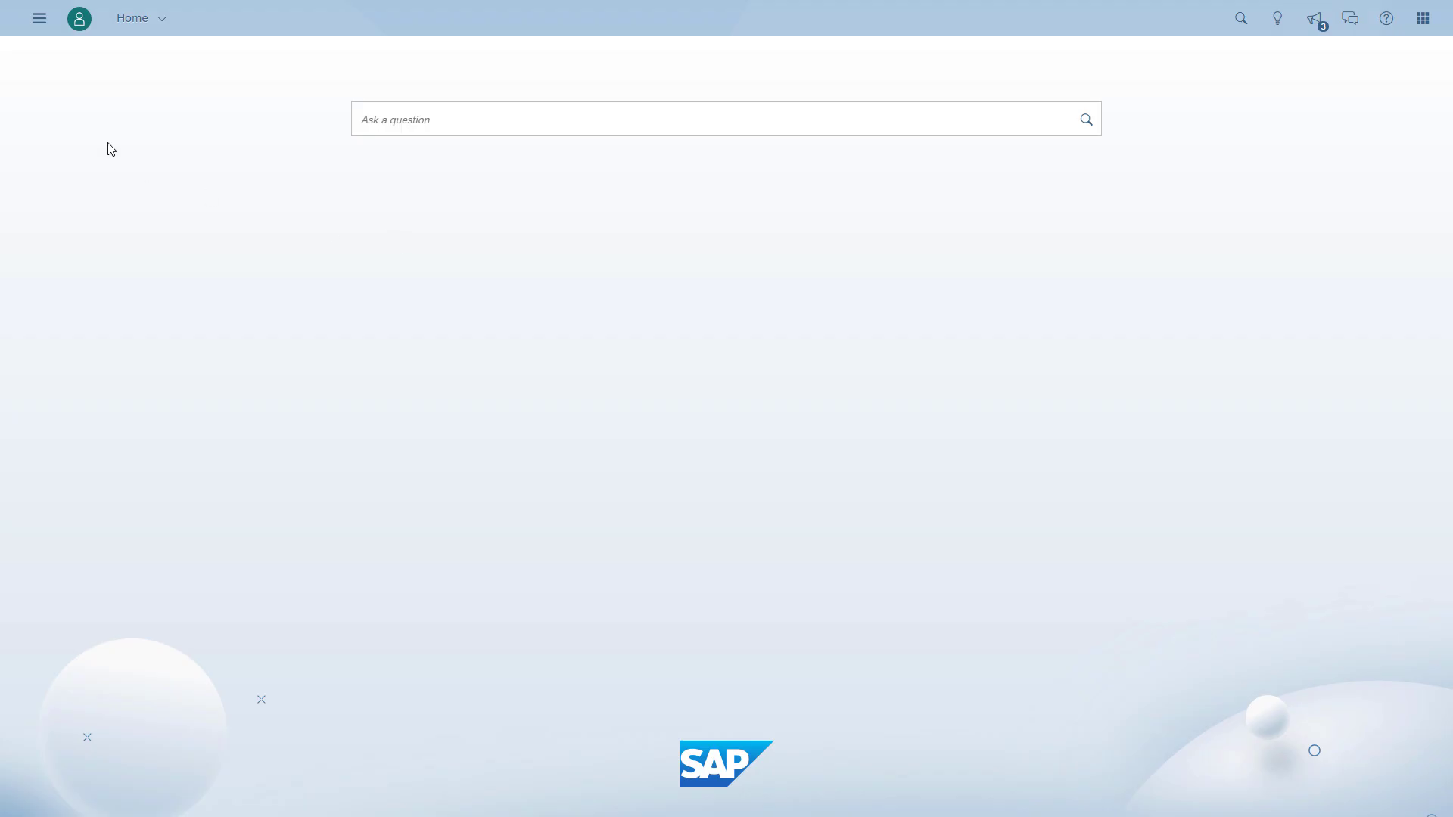
- Create a new story that starts with a canvas page
click(40, 18)
mouse_move(90, 93)
click(214, 93)
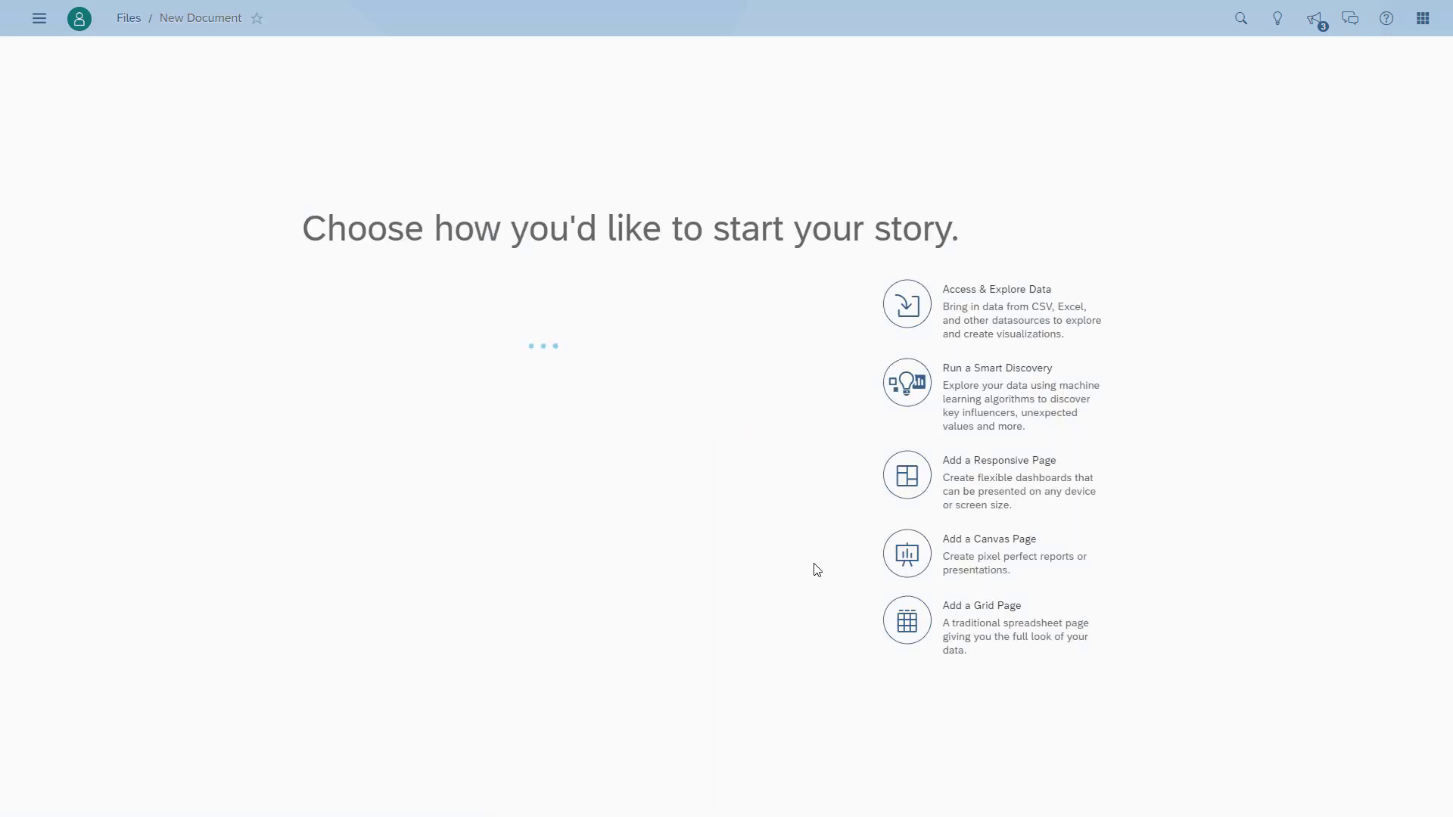
click(901, 564)
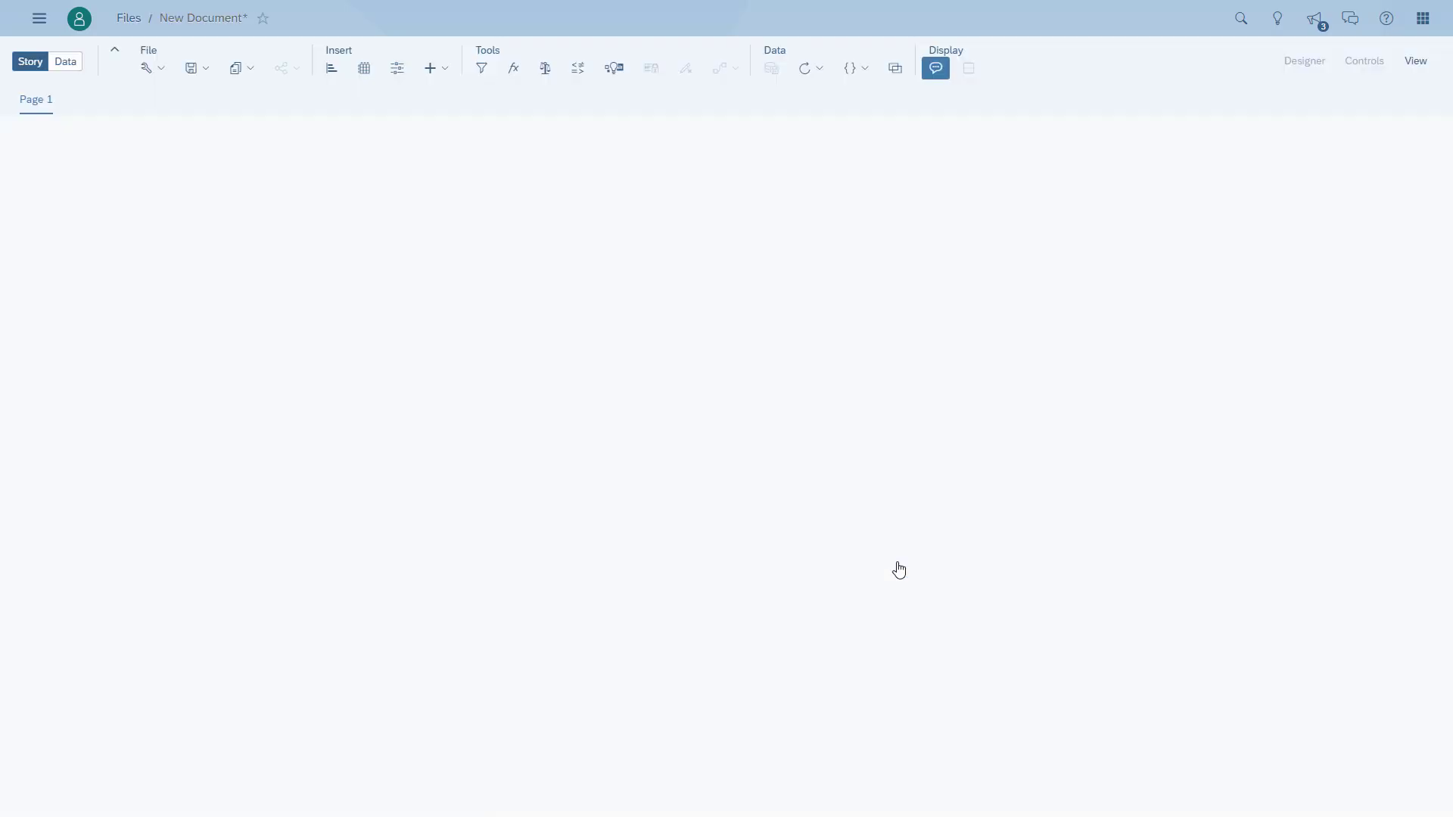
- Add a chart based on the DailyDoseSAC_Episode17 model from Public / DEMO / Demo Material - Daily Dose SAC
click(456, 435)
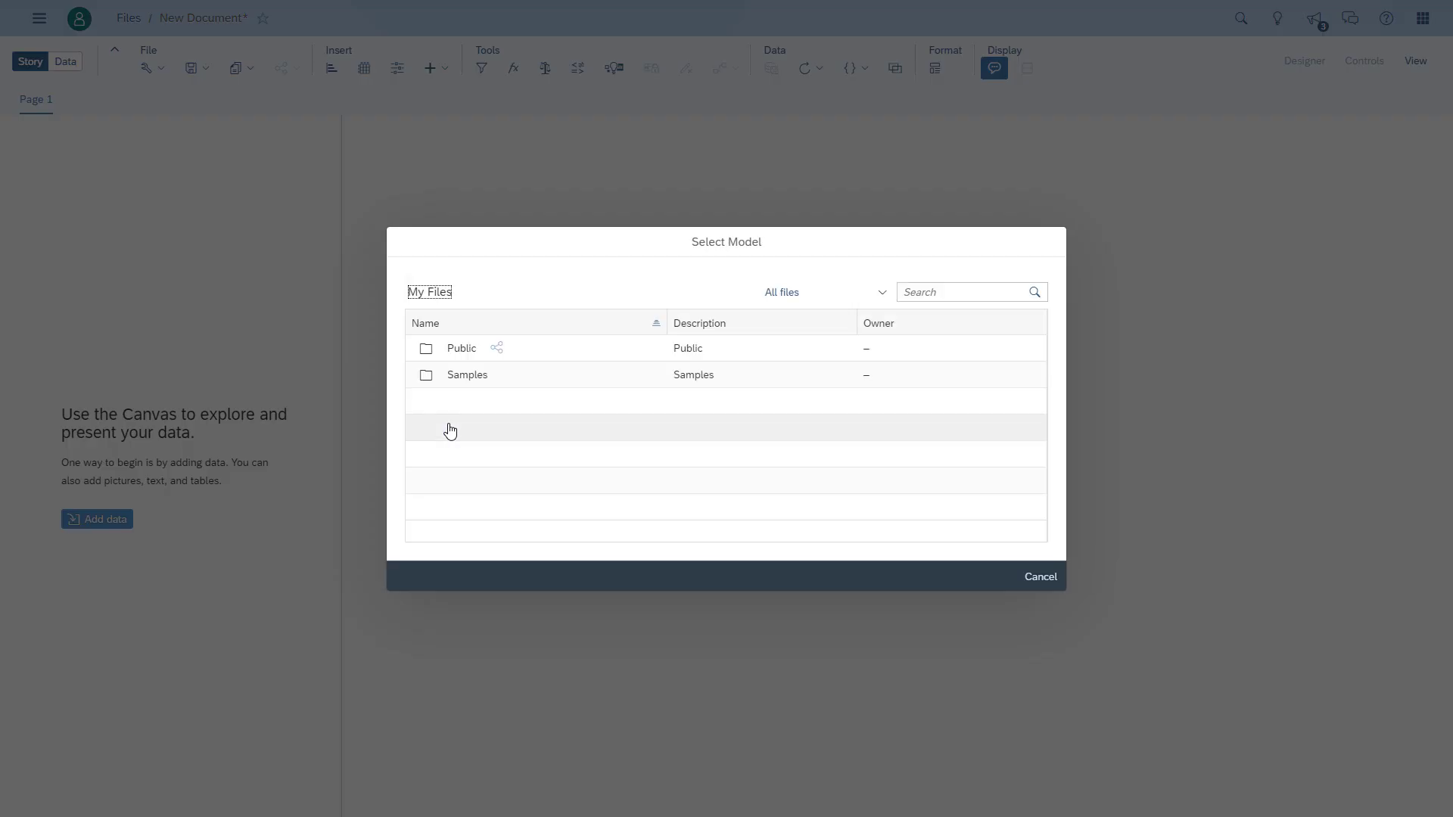
click(462, 348)
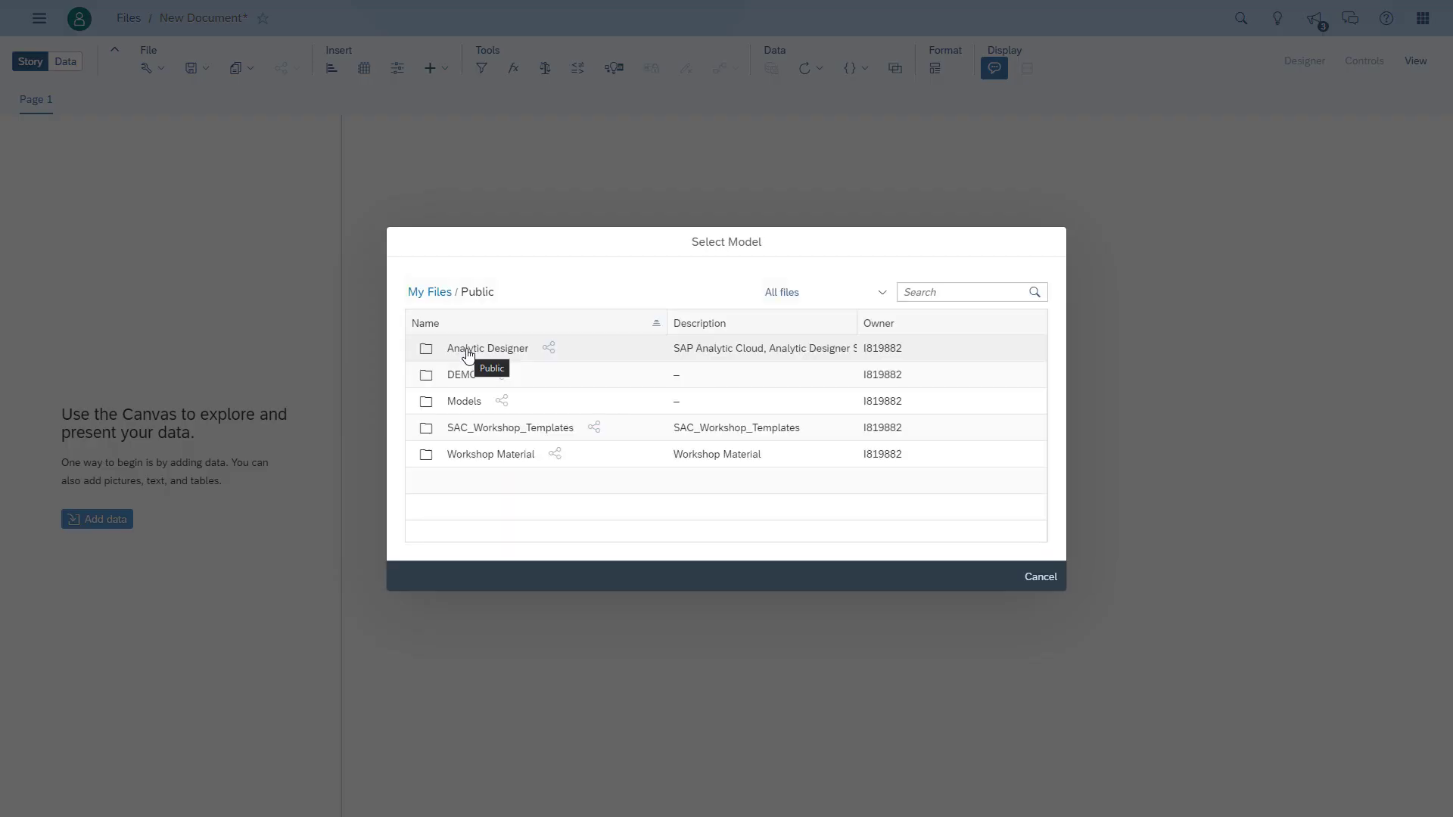
click(466, 382)
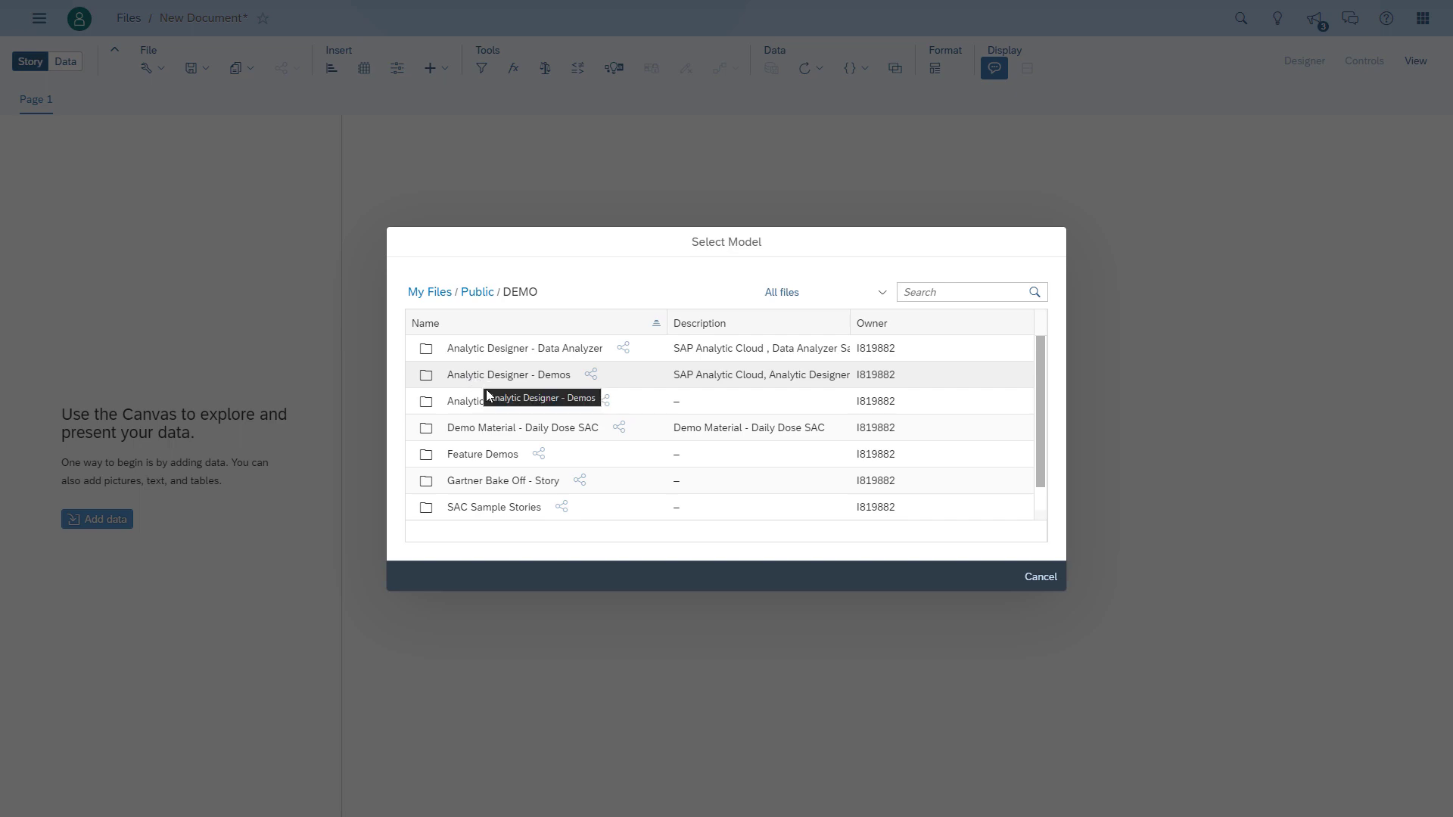
click(499, 430)
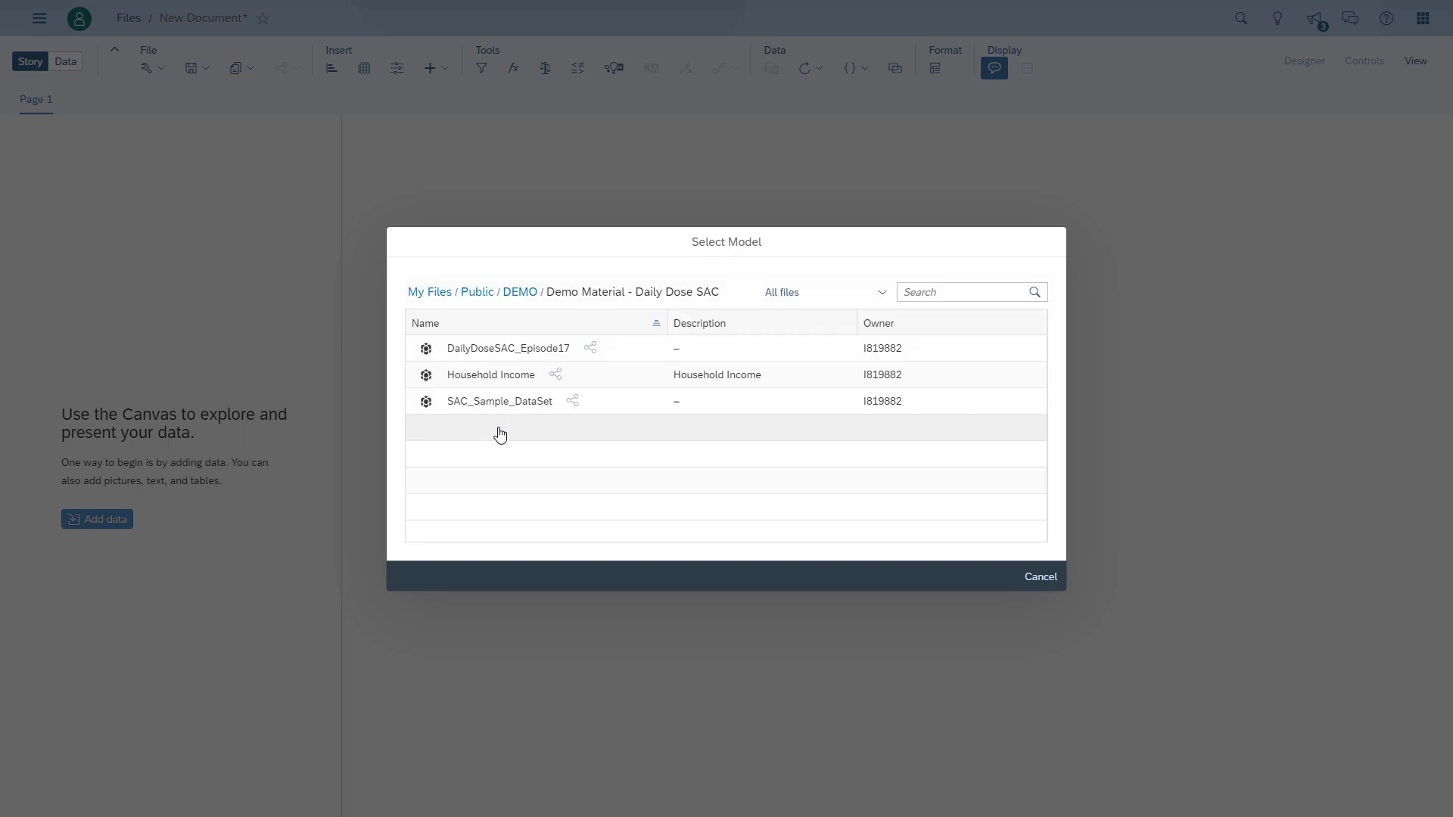
click(496, 351)
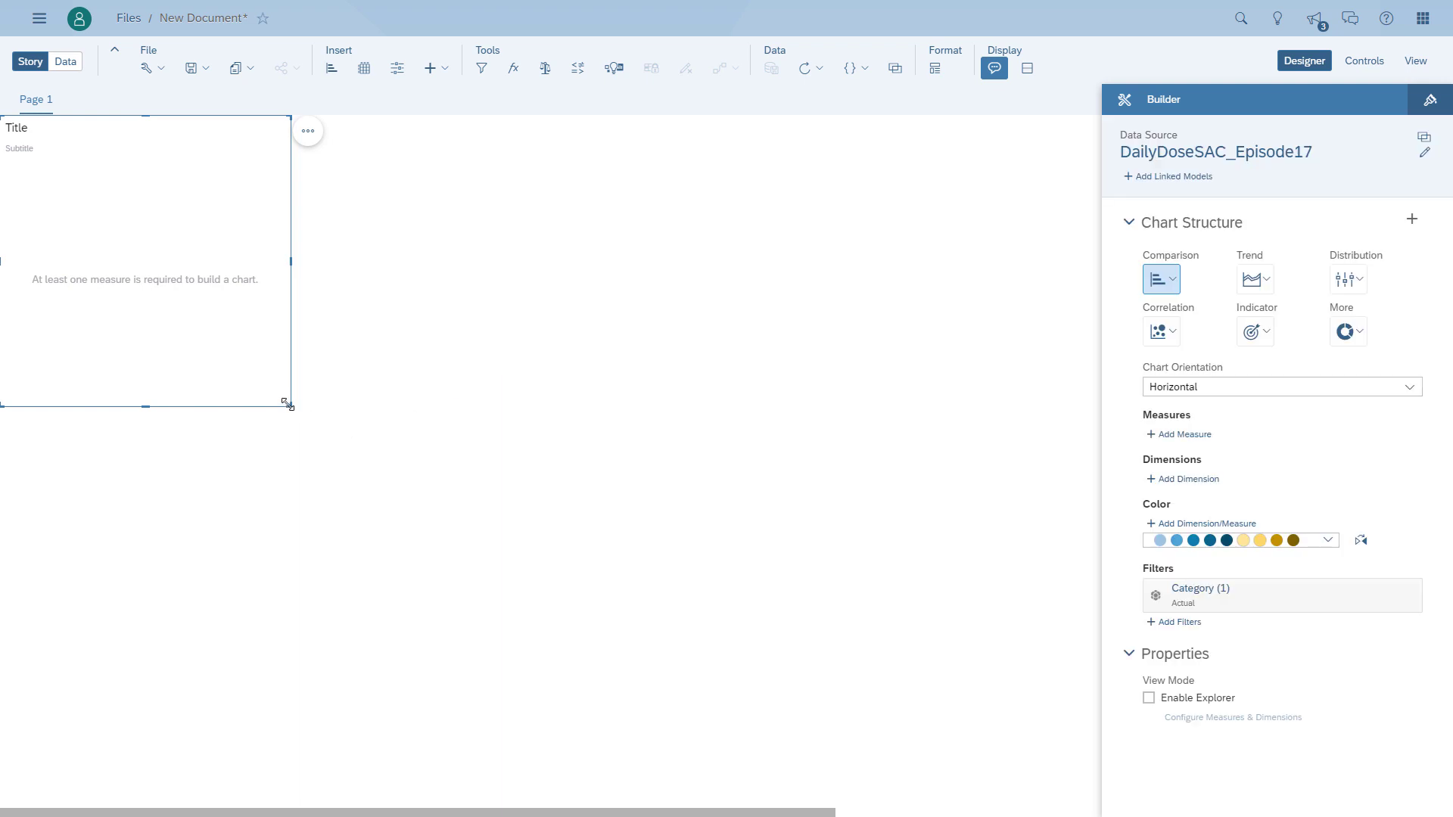
- Enlarge the empty chart in both directions and add Calendar Month as its dimension
drag(290, 405, 519, 649)
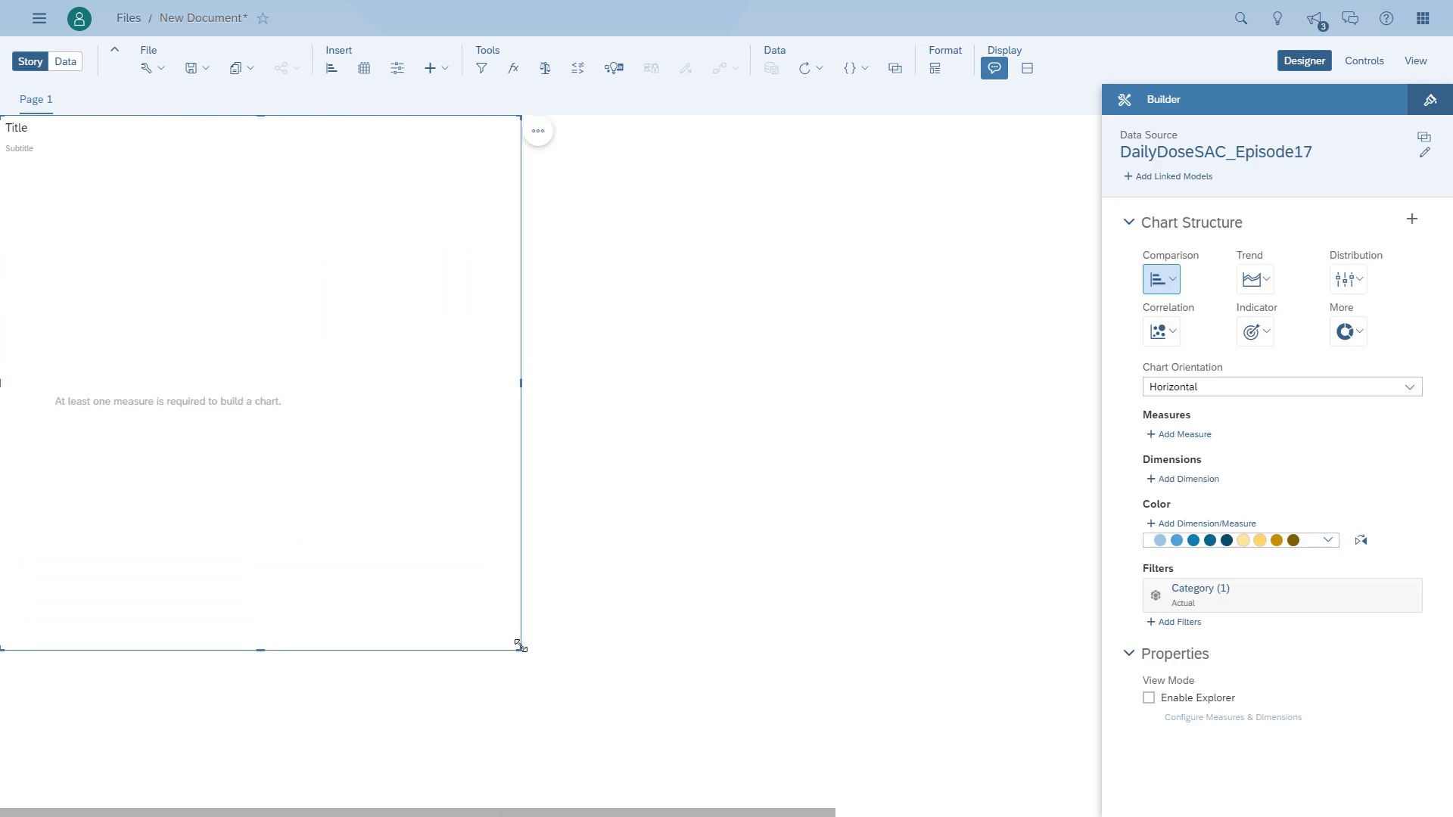
click(1190, 485)
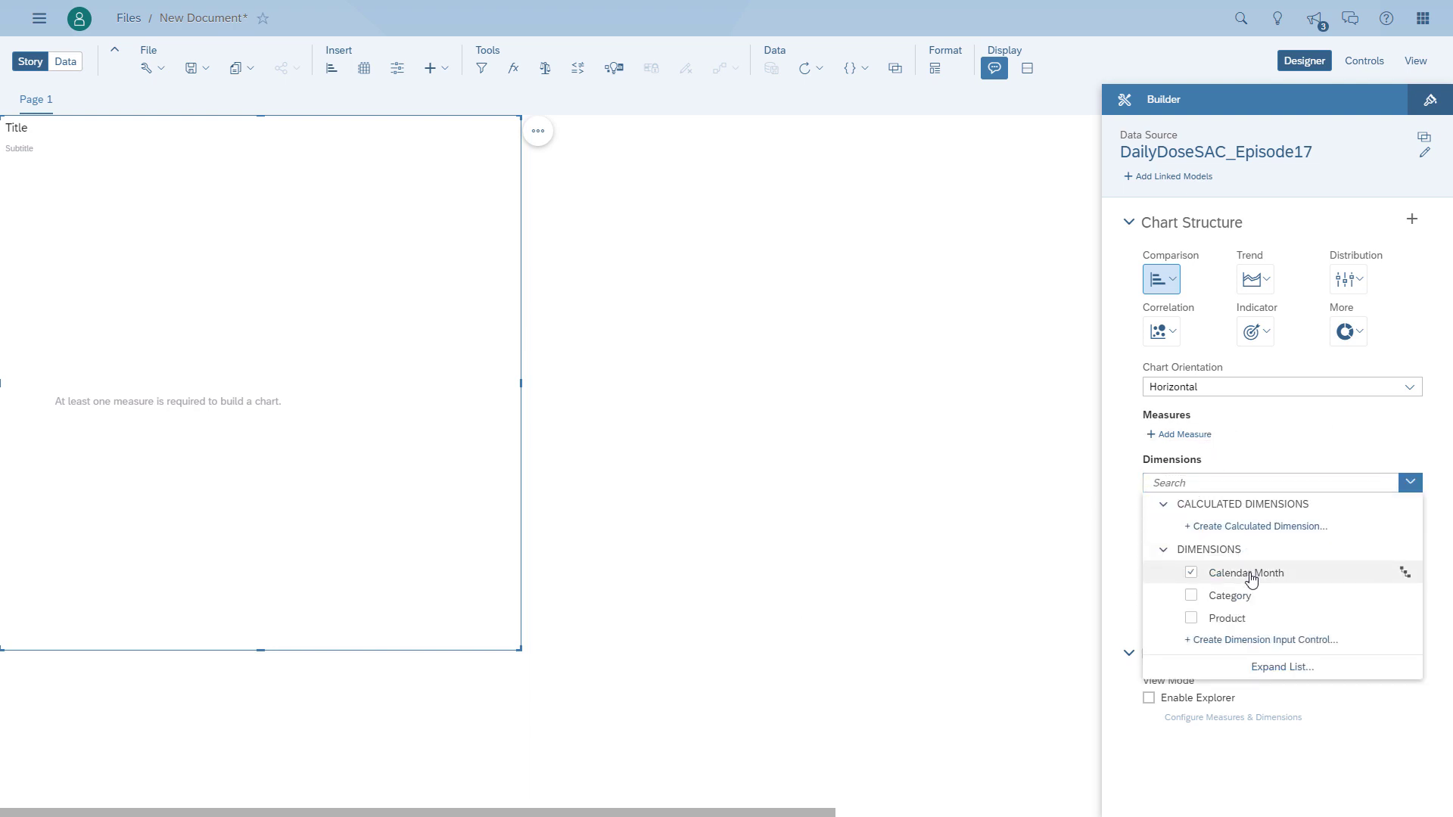
click(1250, 572)
click(1132, 526)
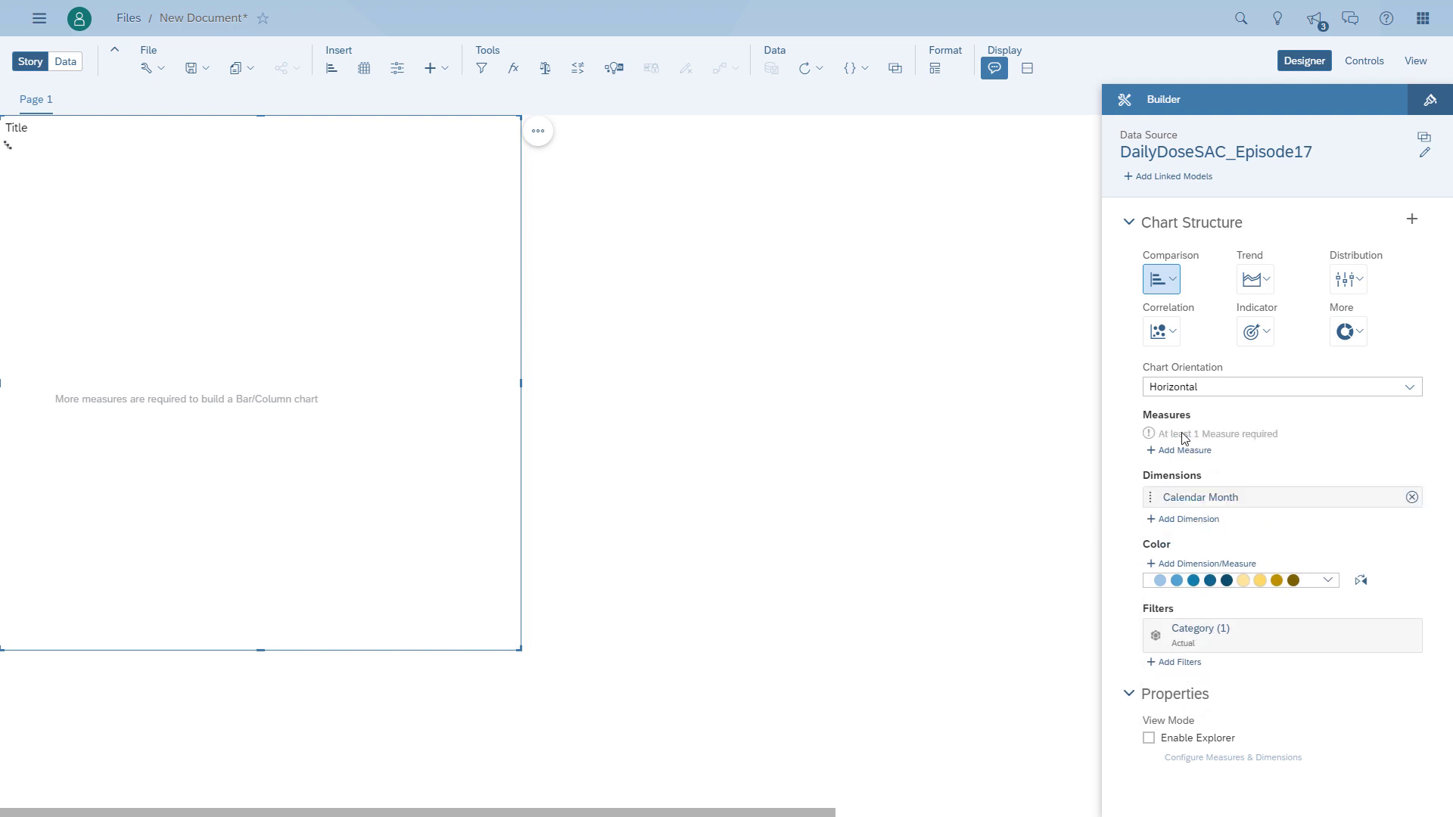
- Add Revenue as the chart's measure
click(1185, 447)
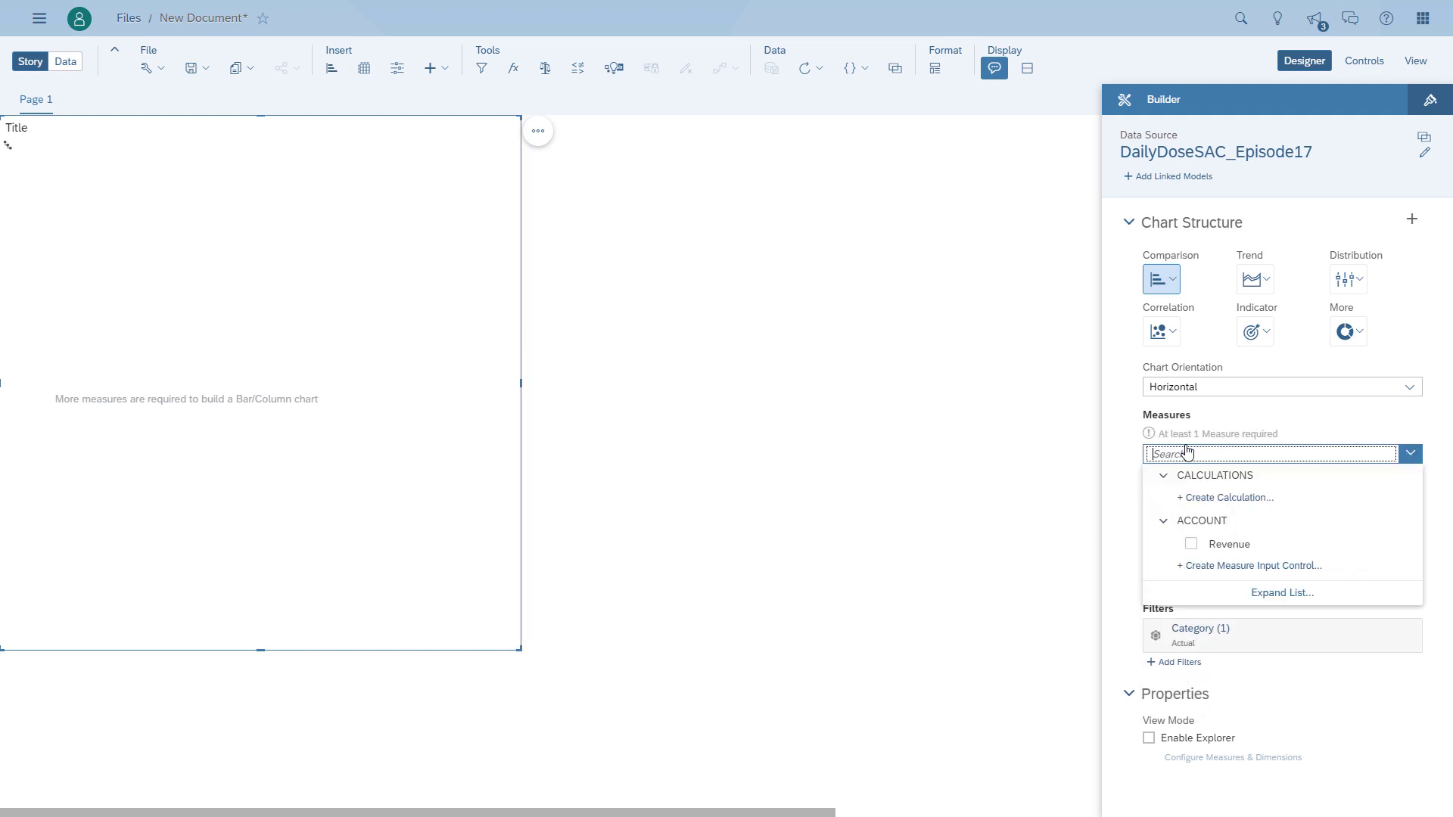
click(1191, 544)
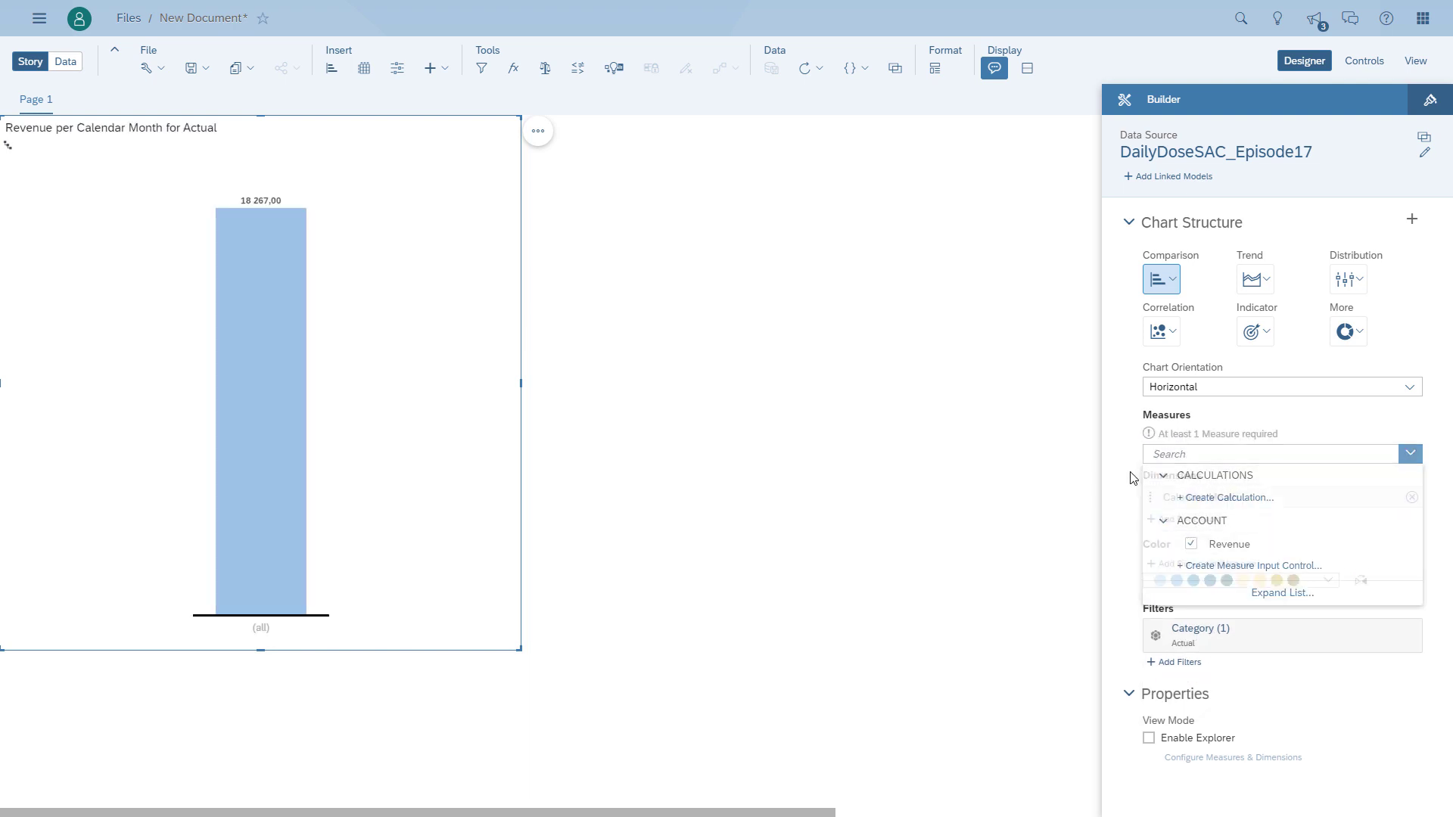
click(1133, 477)
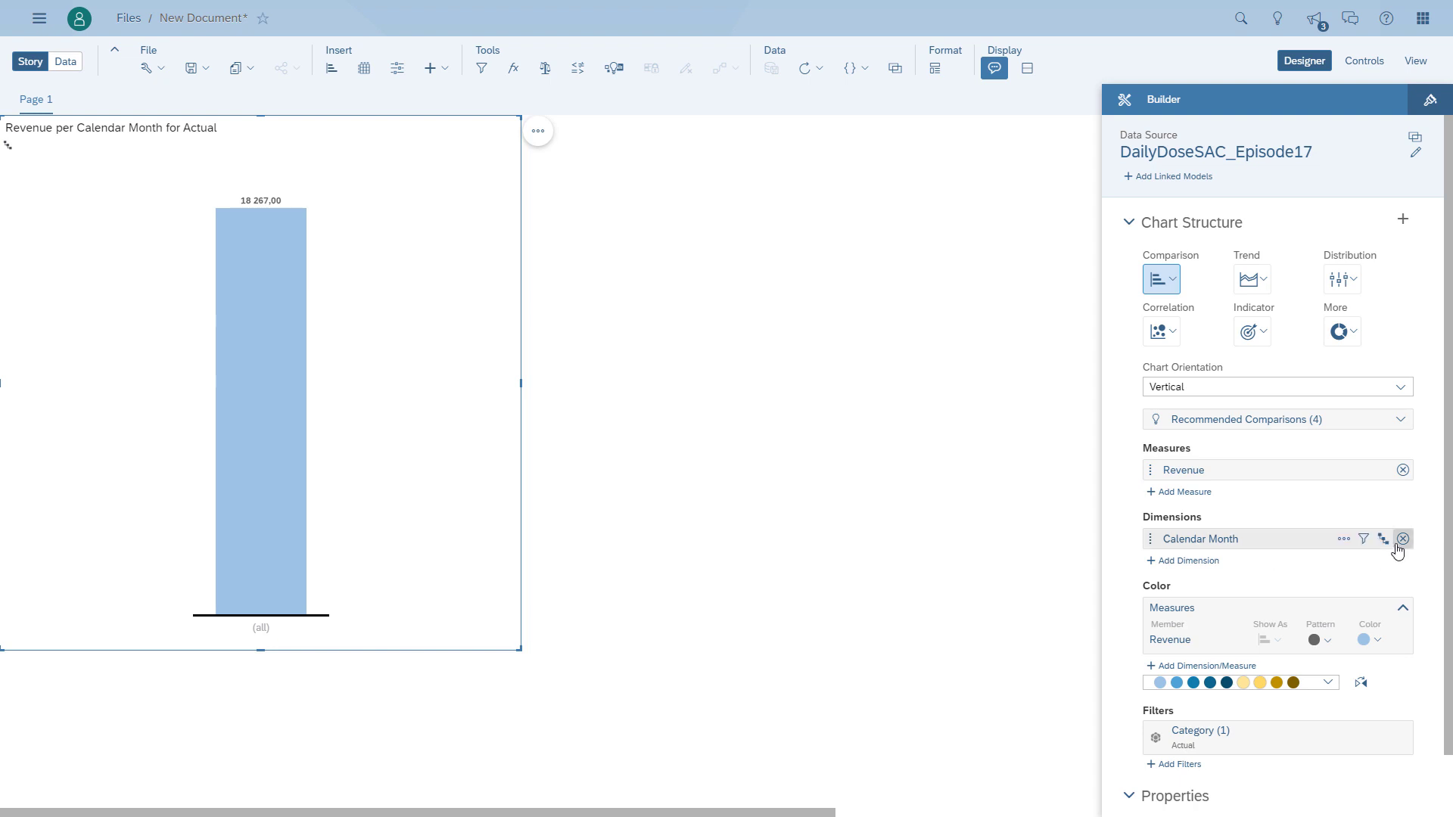
- Set the Calendar Month hierarchy to Level 4 and widen the chart to fit the monthly columns
click(1384, 540)
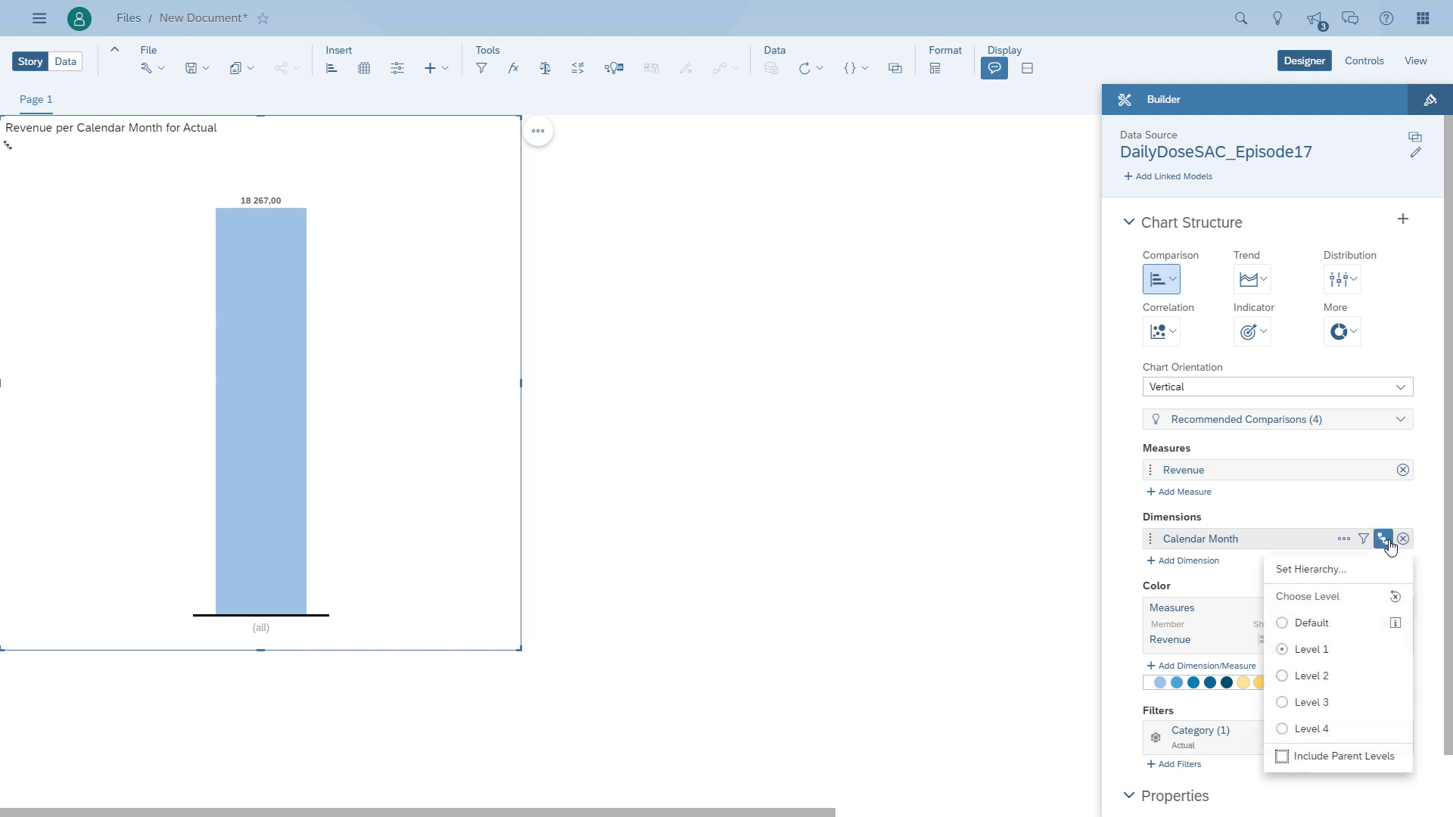
click(1299, 731)
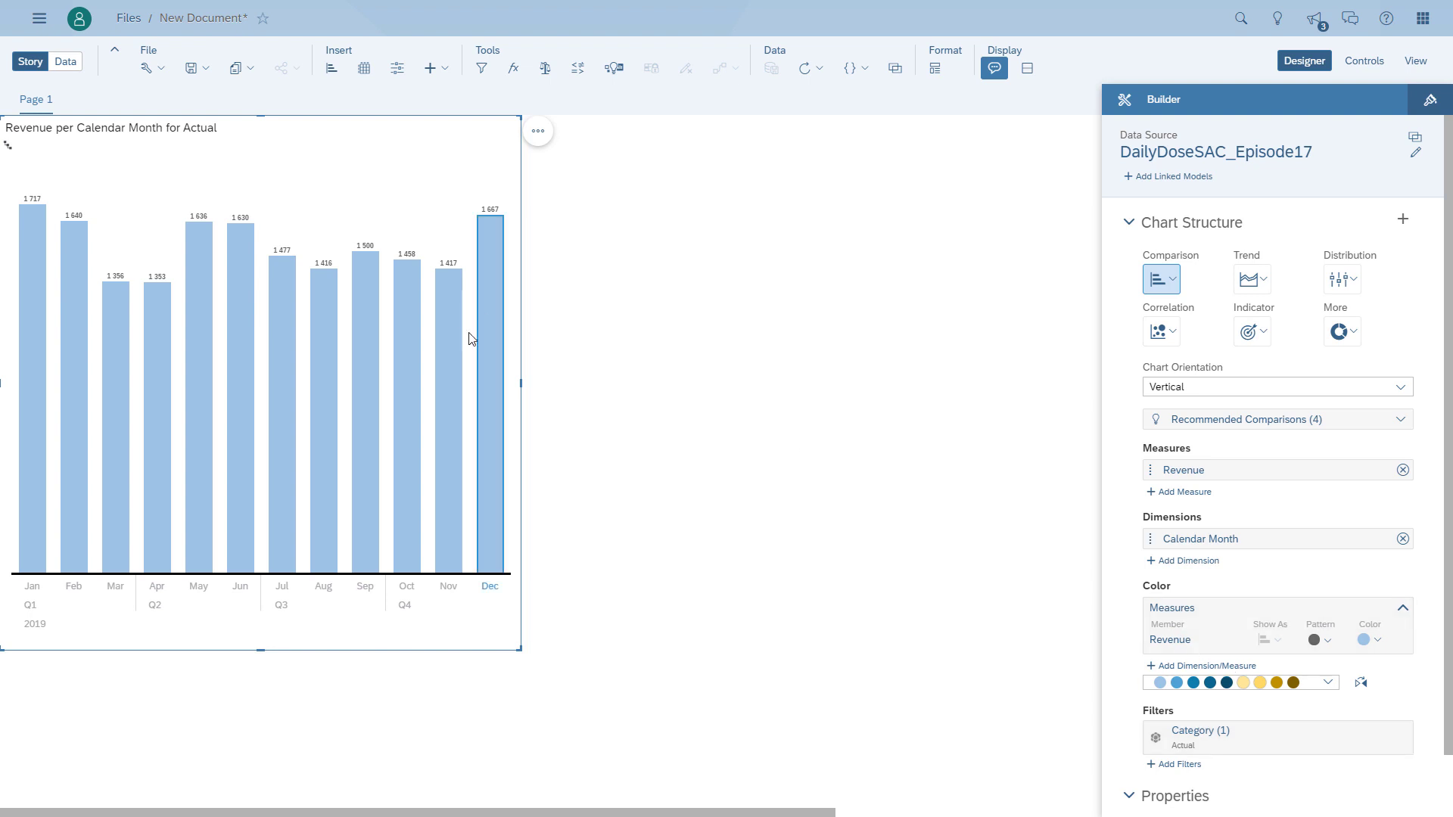
drag(520, 383, 608, 384)
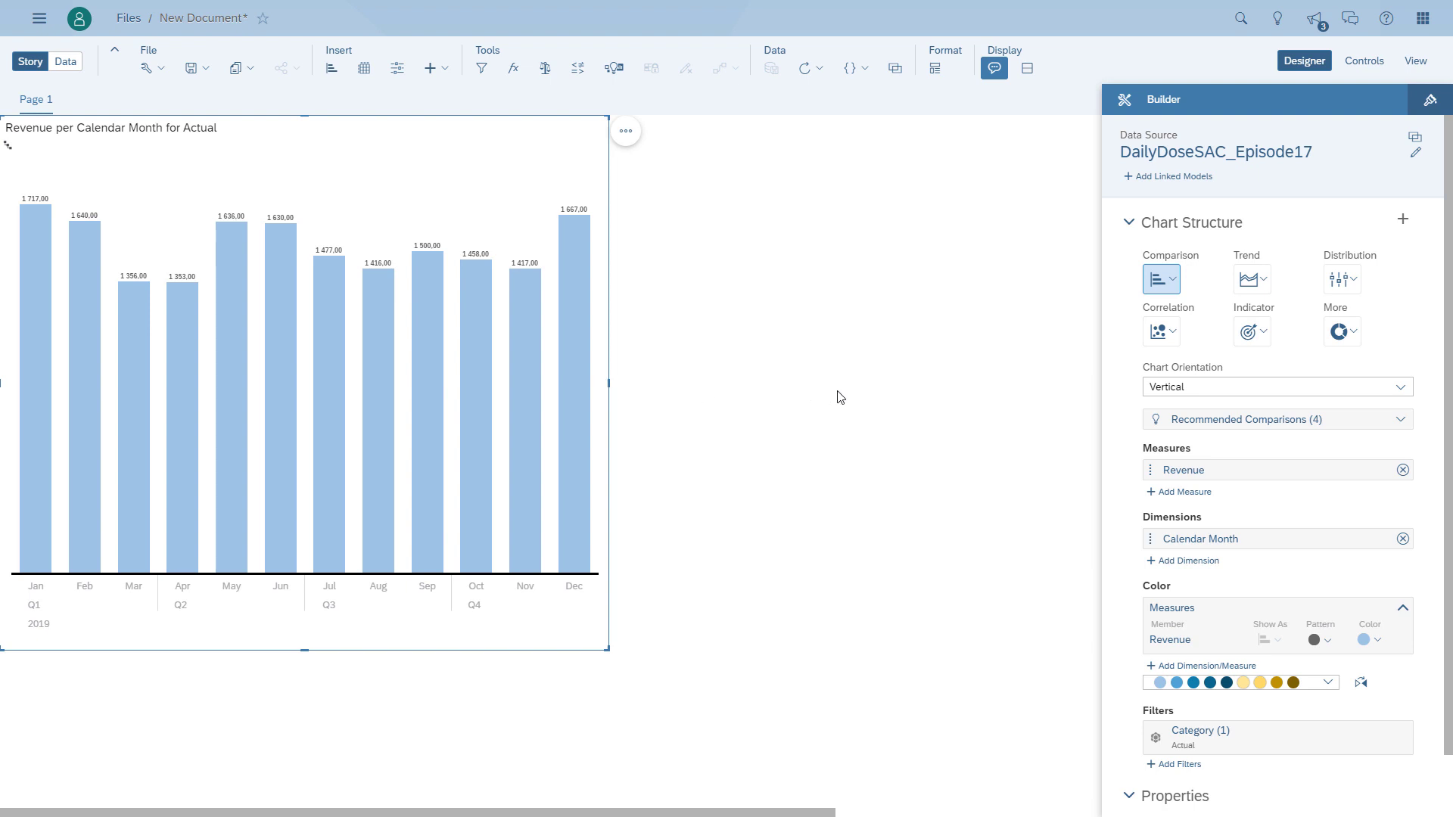
- Change the chart type to Stacked Bar/Column
scroll(1135, 454, down, 1)
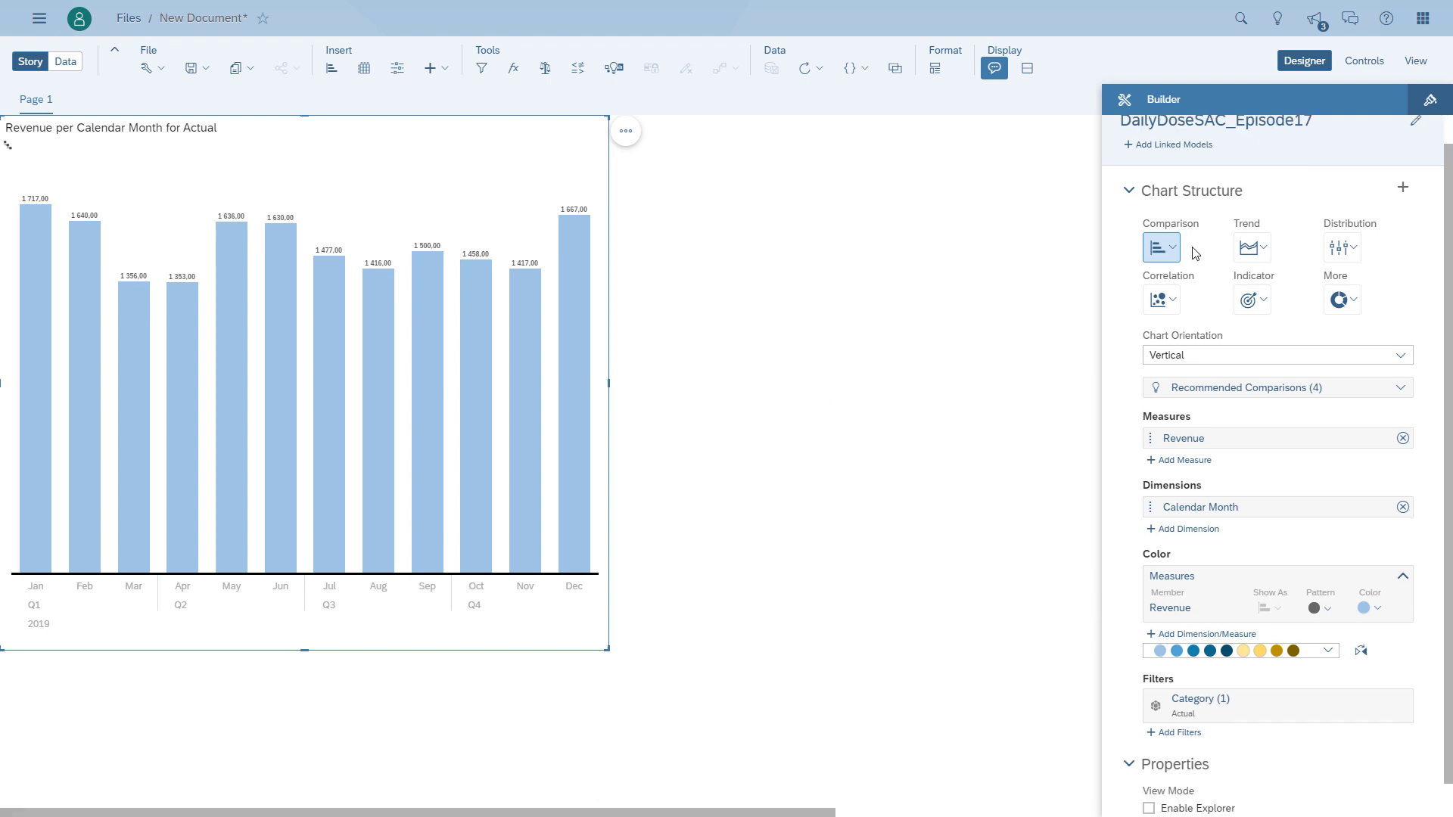
click(1182, 252)
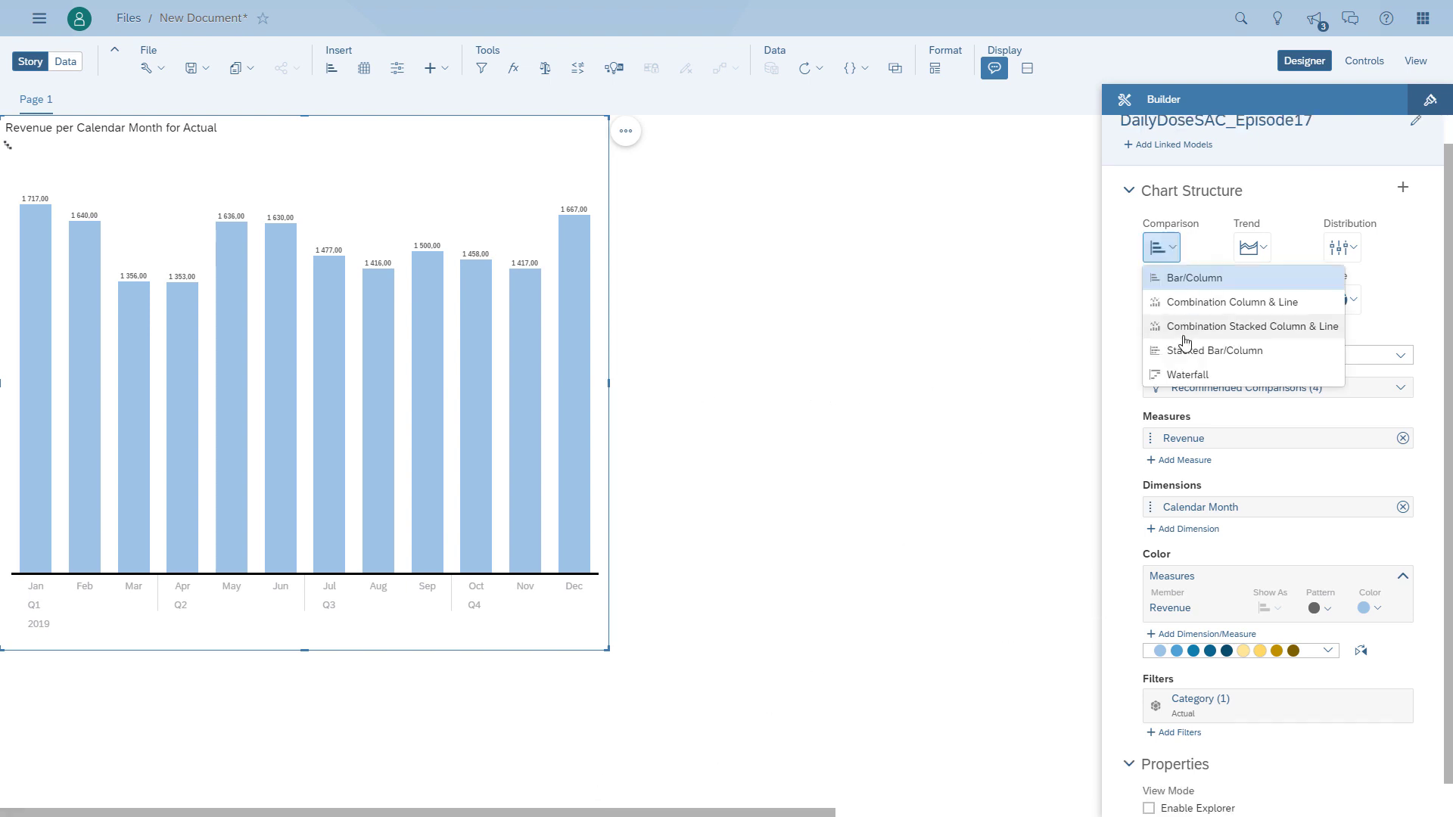
click(1203, 350)
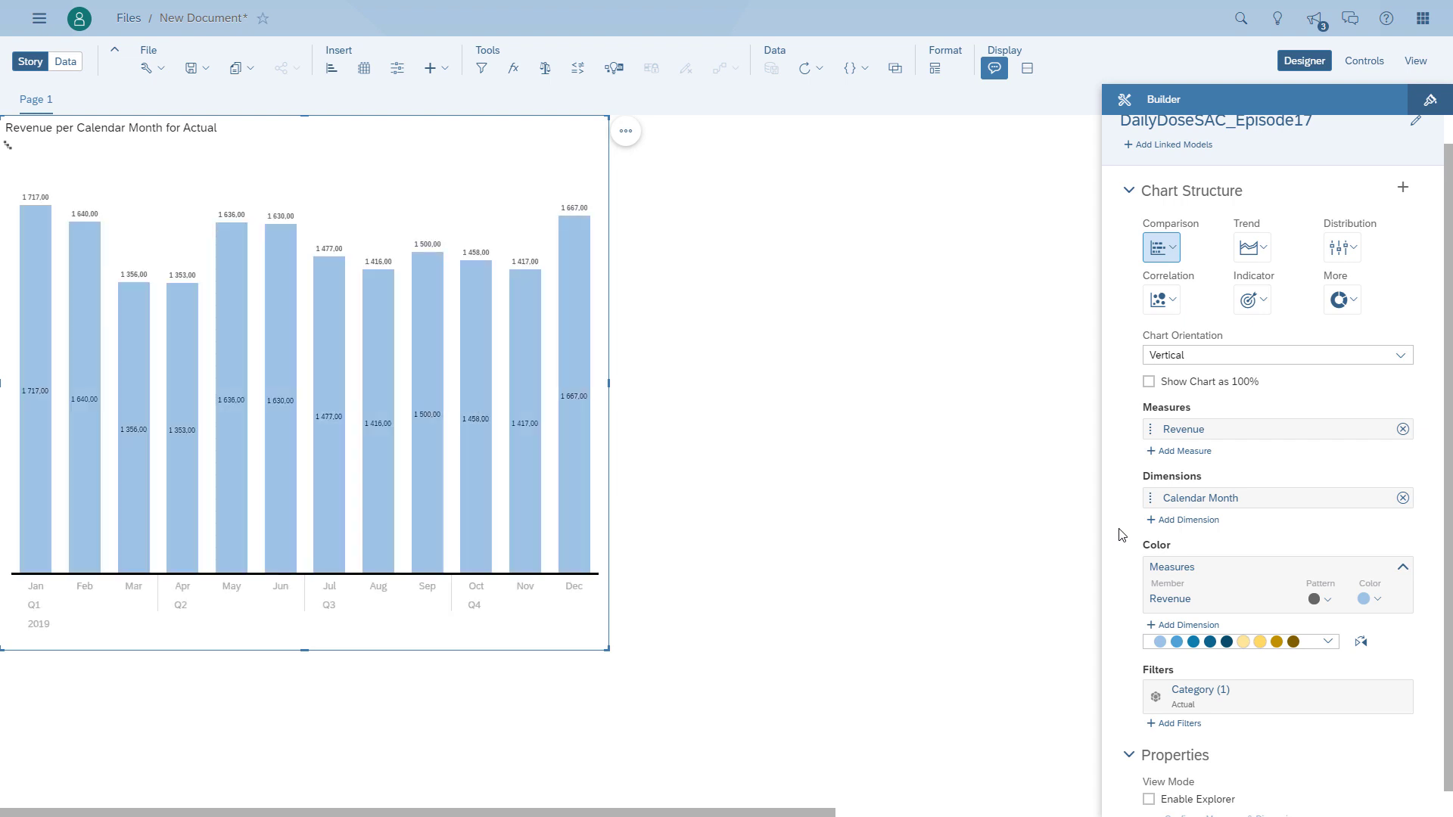
- Add the Product dimension as the chart's color so each monthly column is split by product
click(1173, 628)
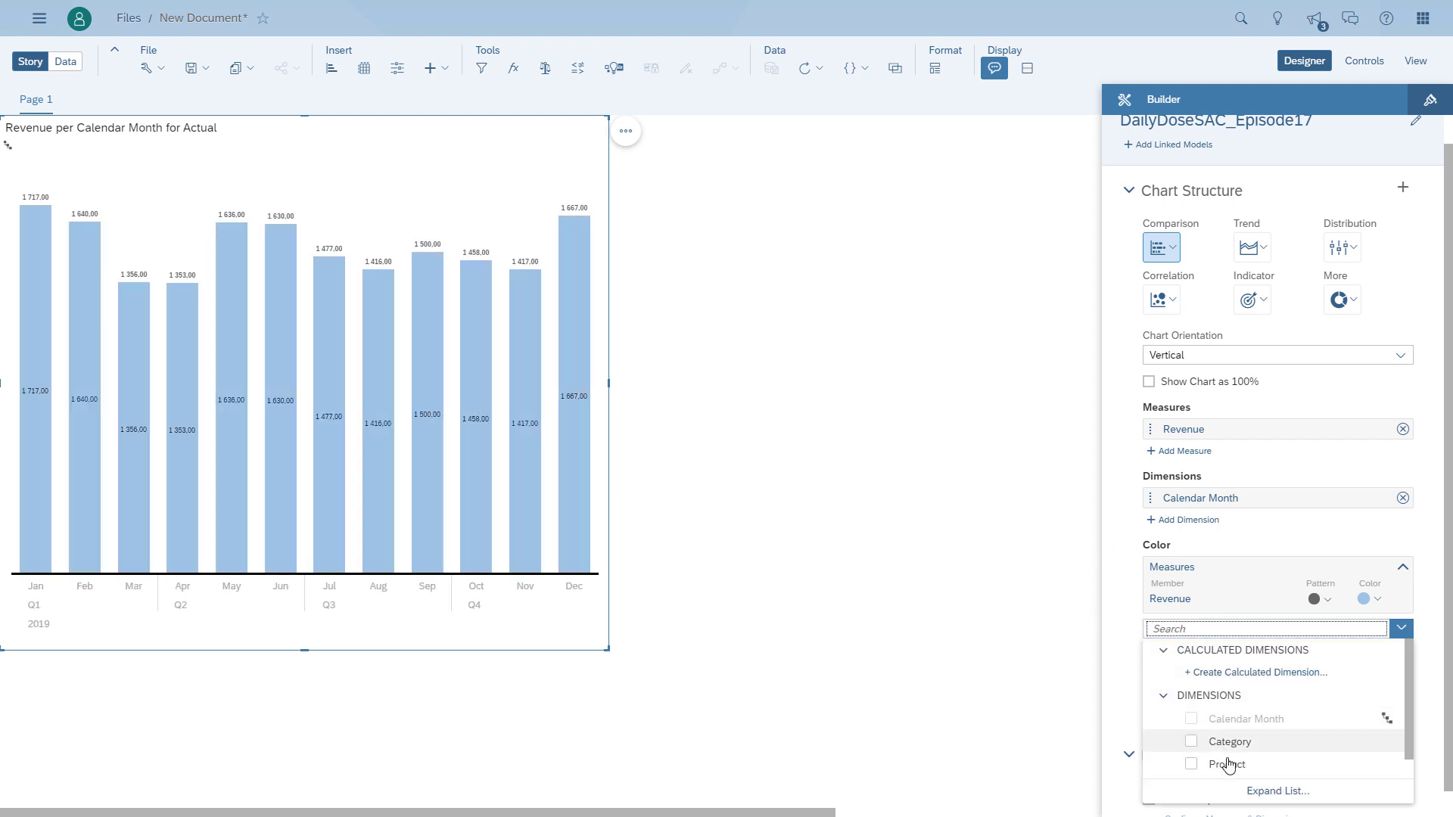
click(1227, 766)
click(1123, 634)
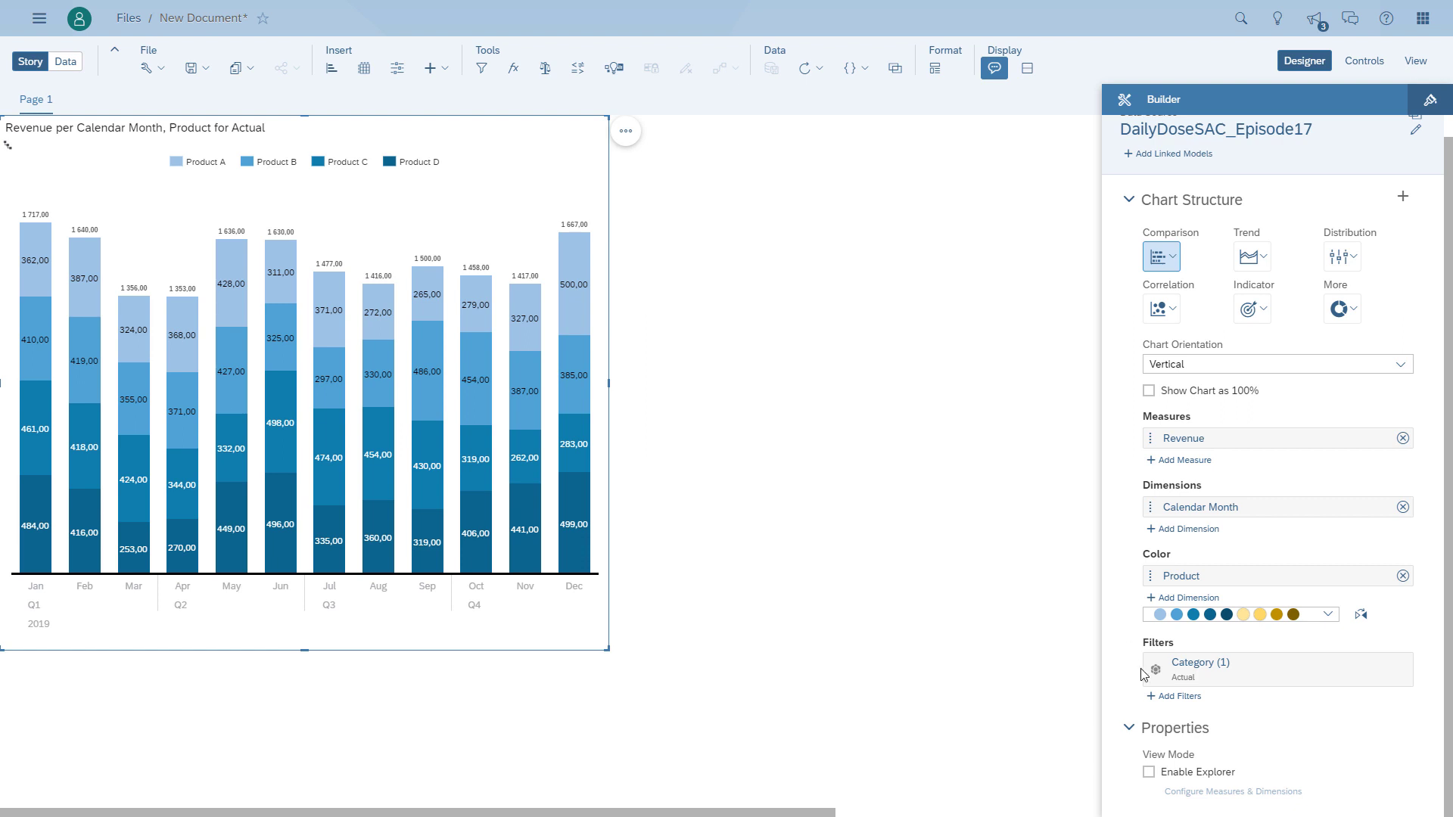
- Show the chart's Y-axis labels and hide its data labels
click(623, 139)
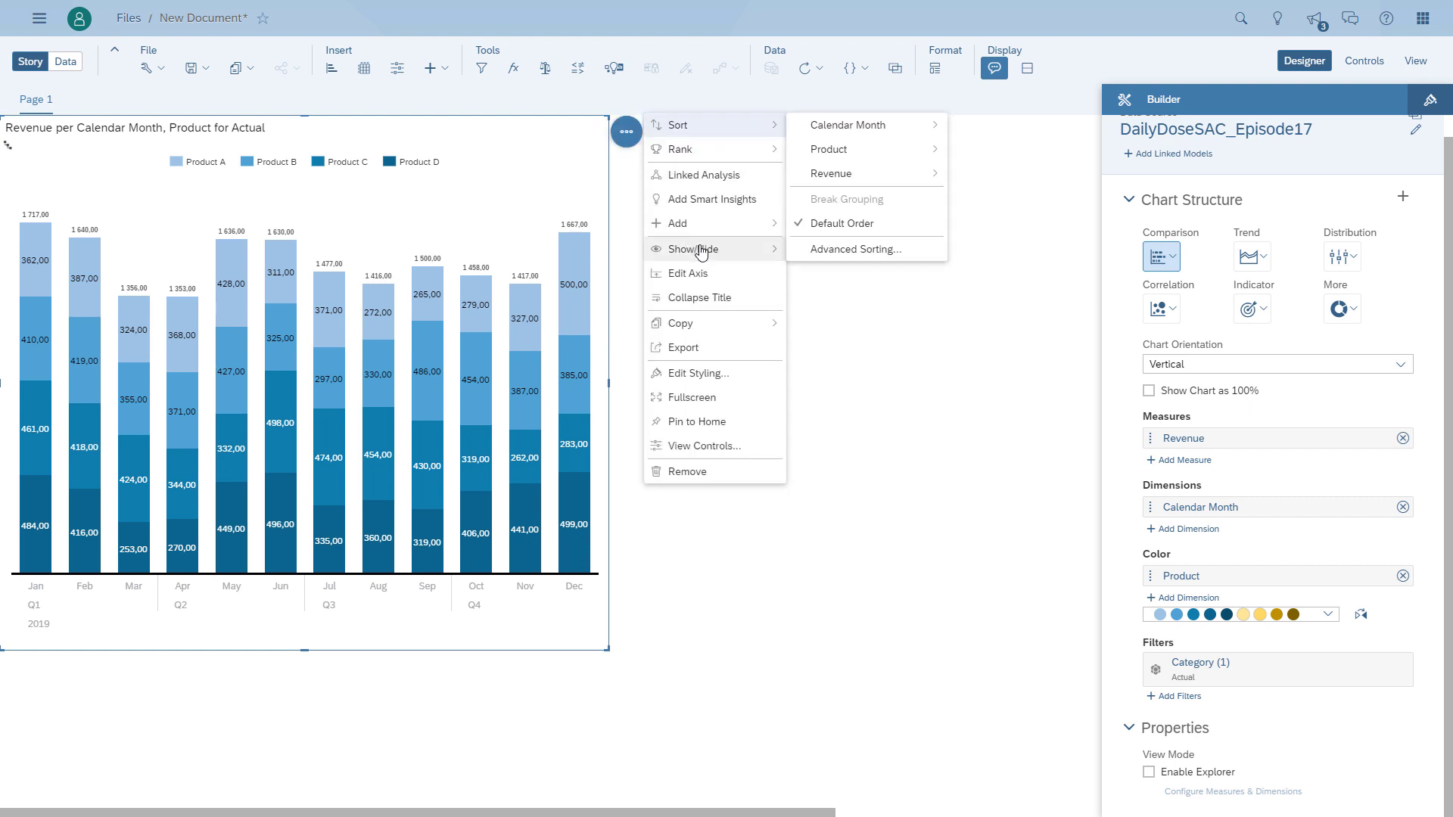
mouse_move(693, 249)
click(842, 394)
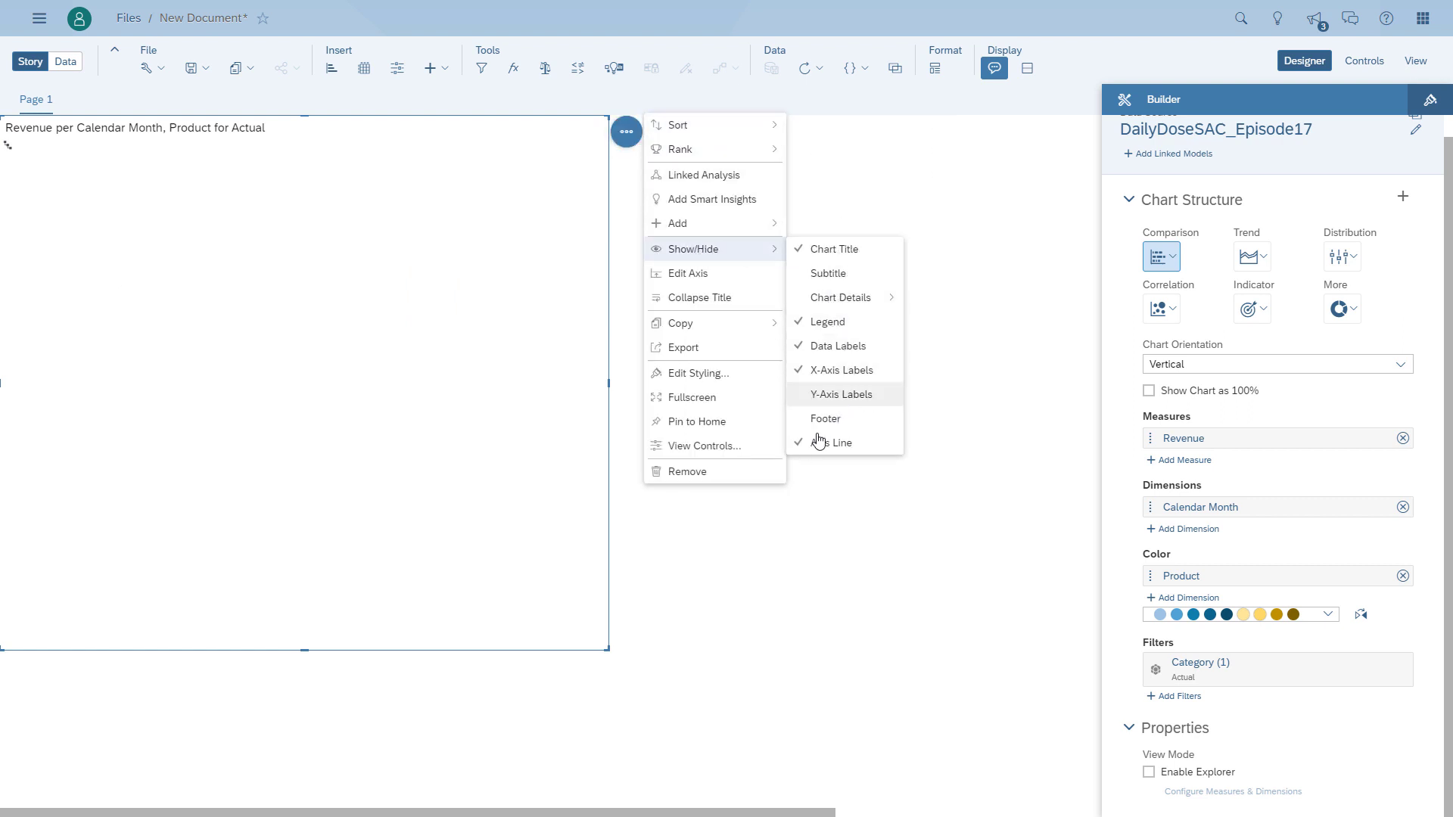
click(837, 346)
click(790, 537)
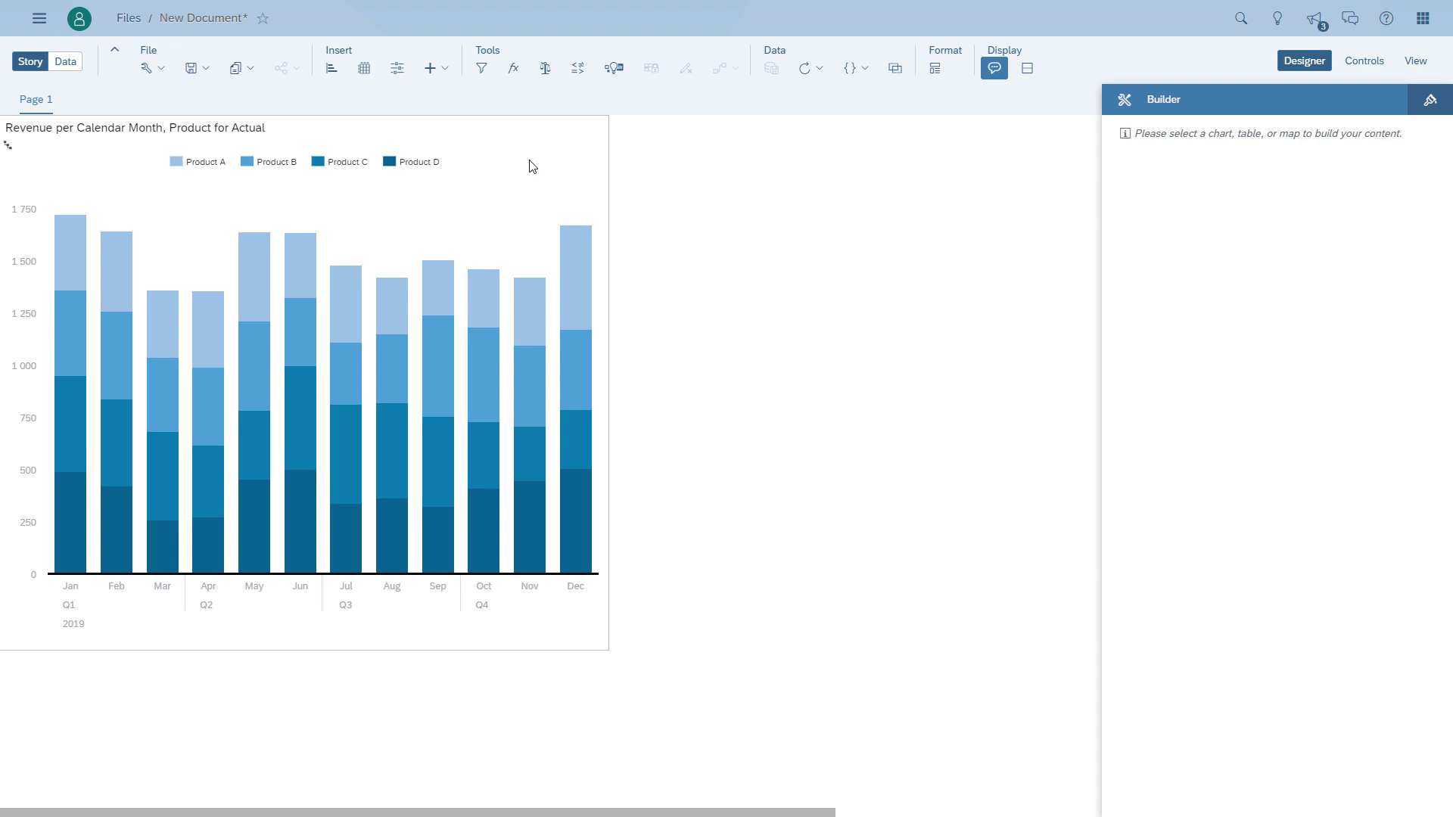
- Duplicate the stacked revenue chart on the canvas page
click(532, 166)
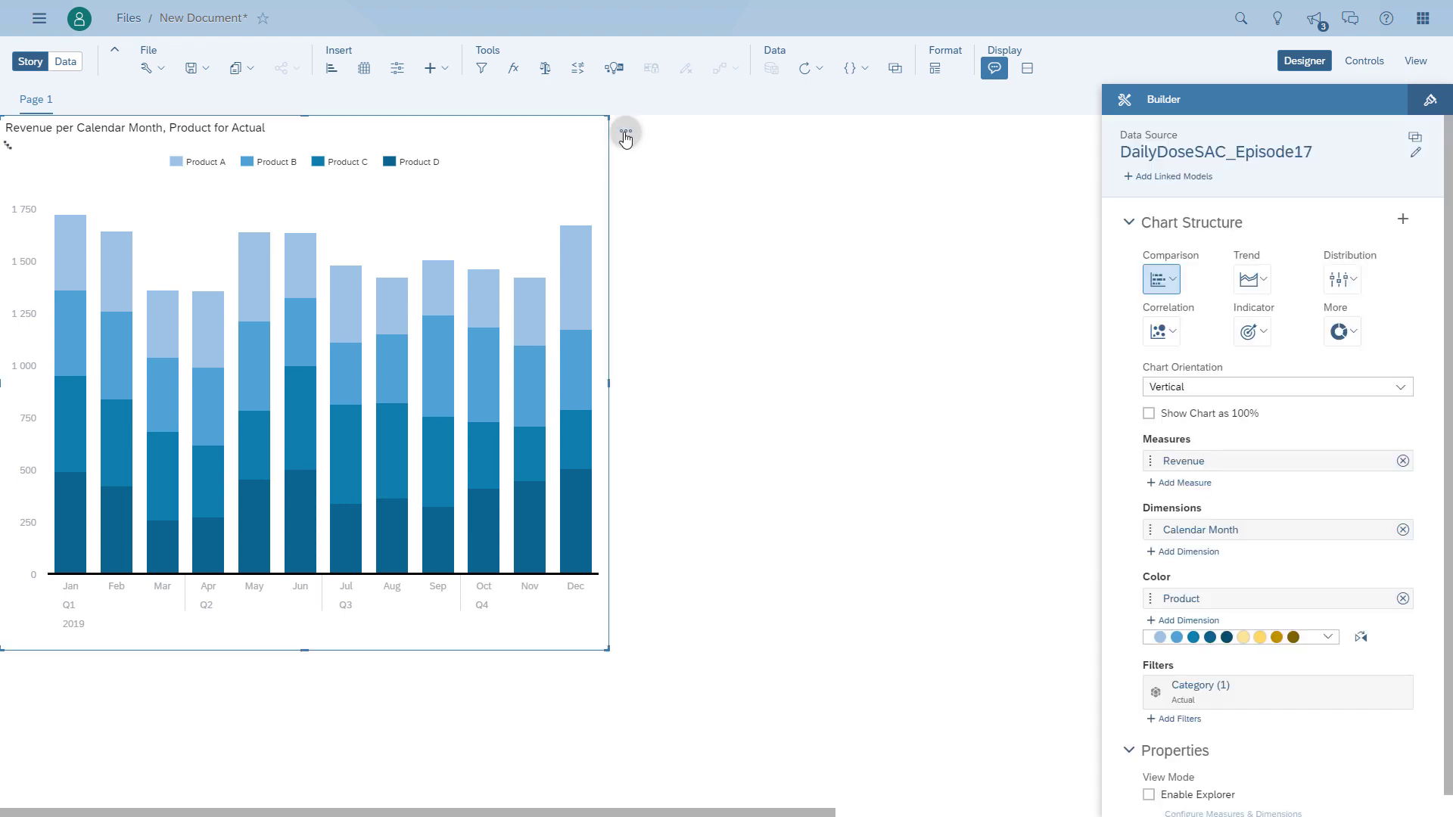
click(626, 134)
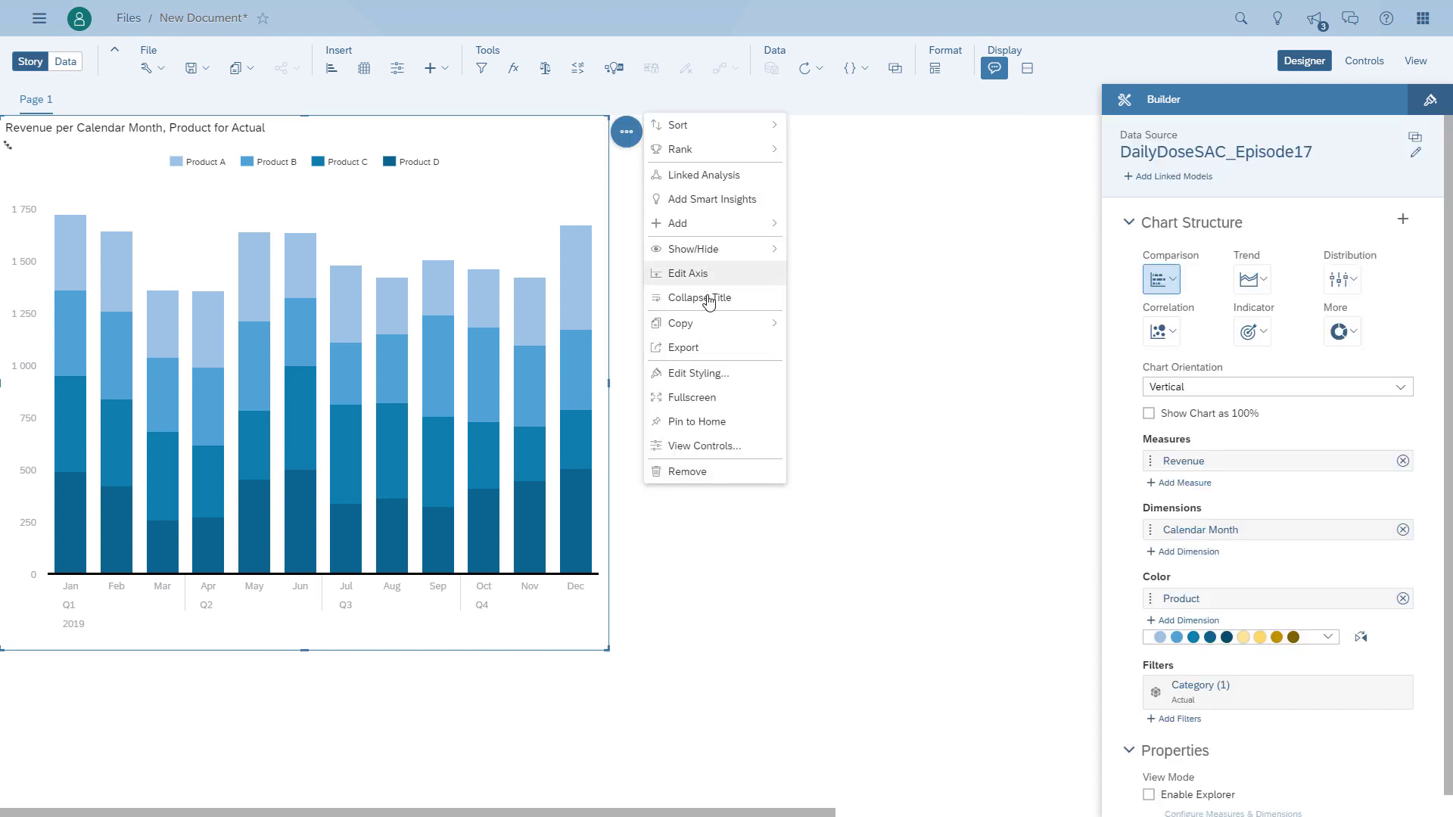
mouse_move(708, 323)
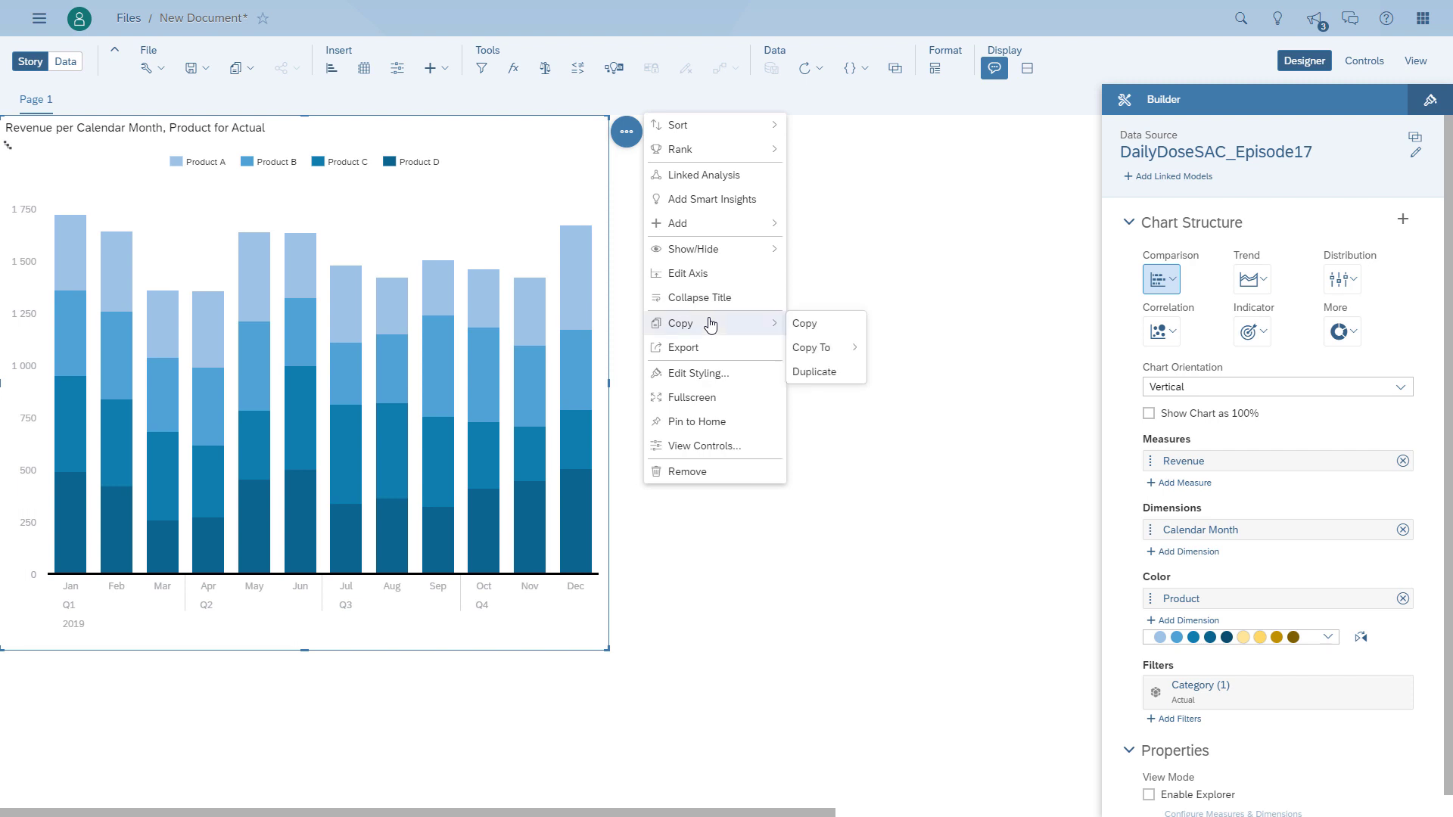
click(814, 371)
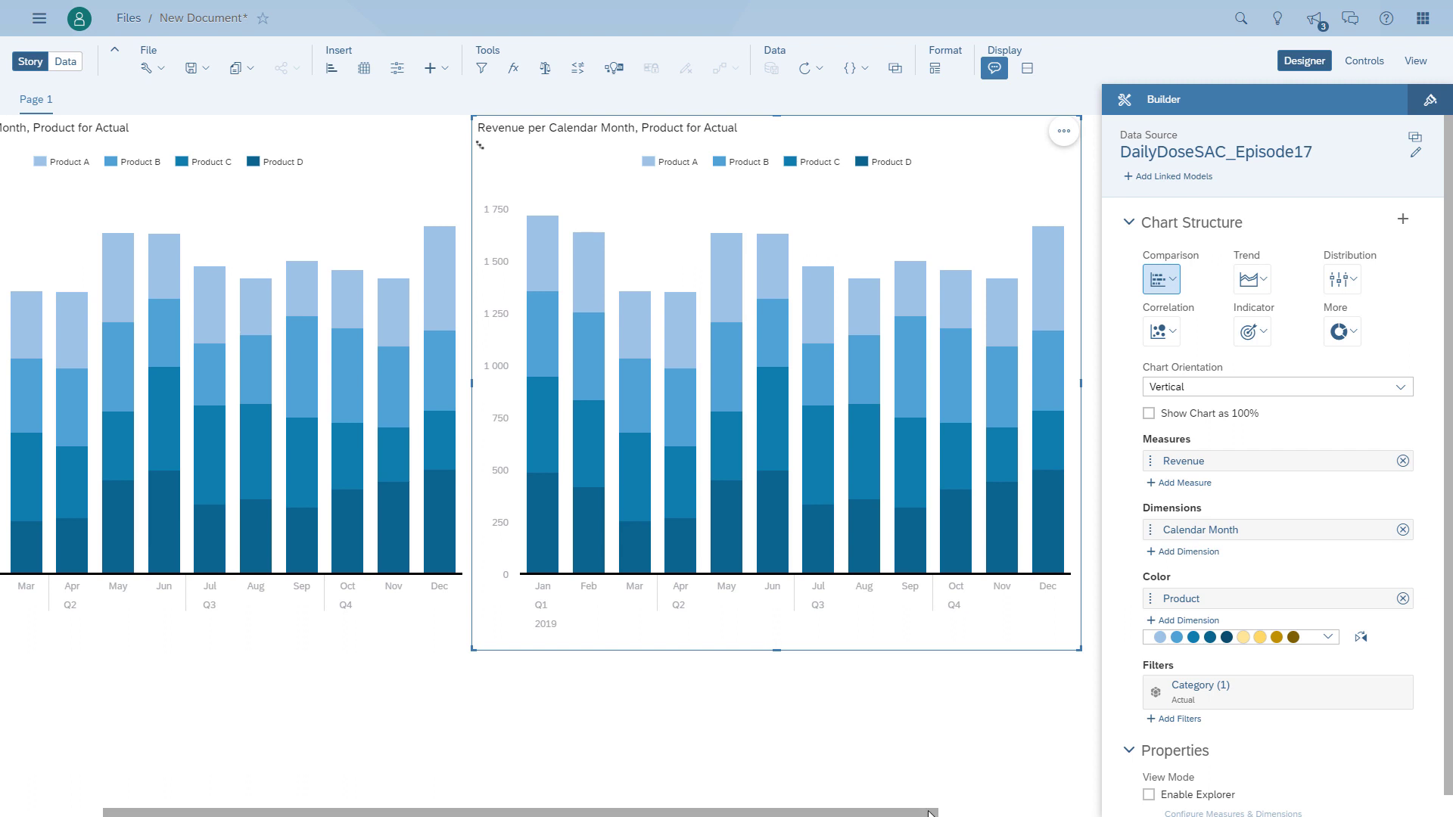
- Hide the Y-axis labels and show the data labels on the duplicated chart
drag(930, 814, 1000, 815)
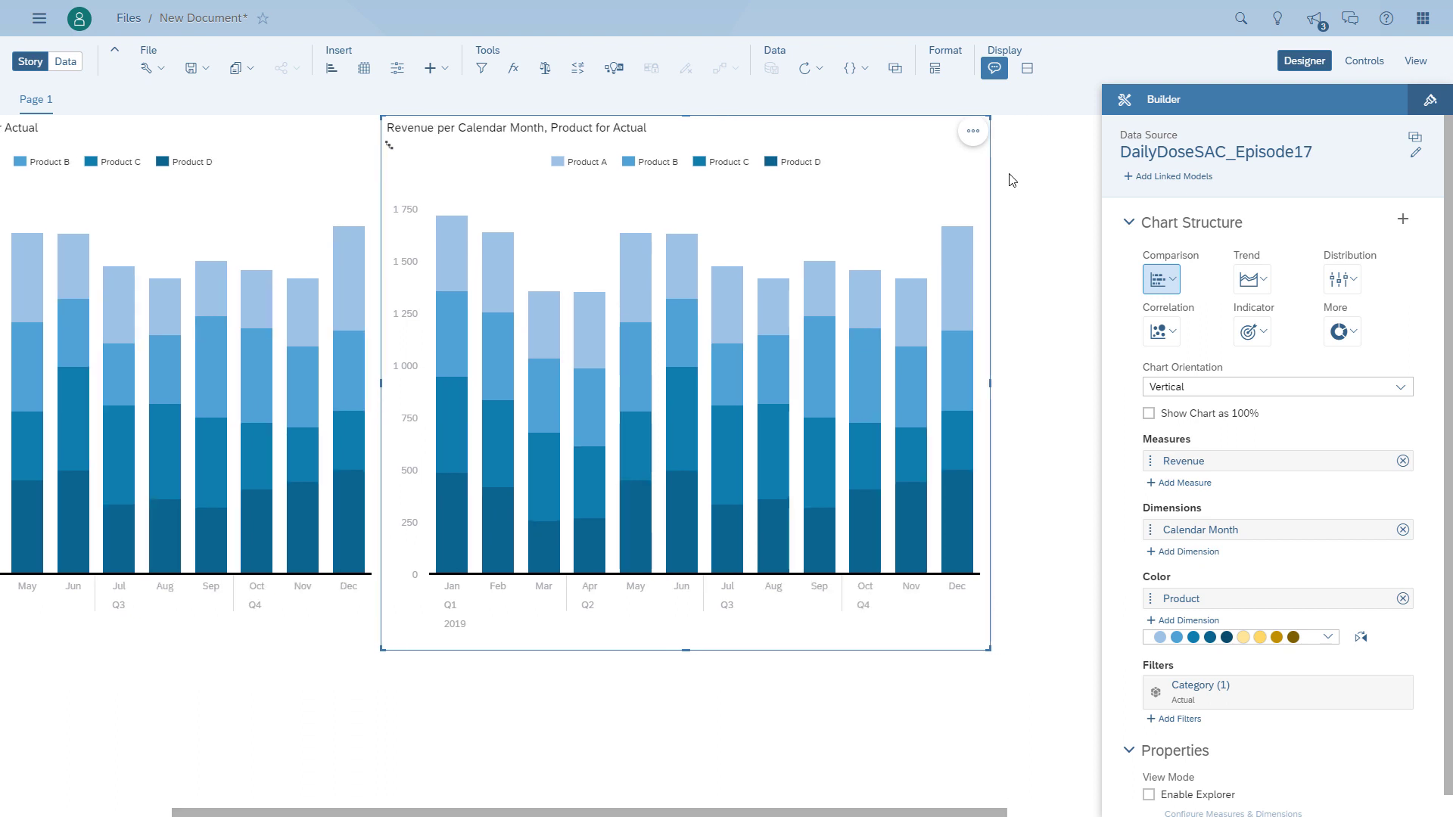
click(974, 136)
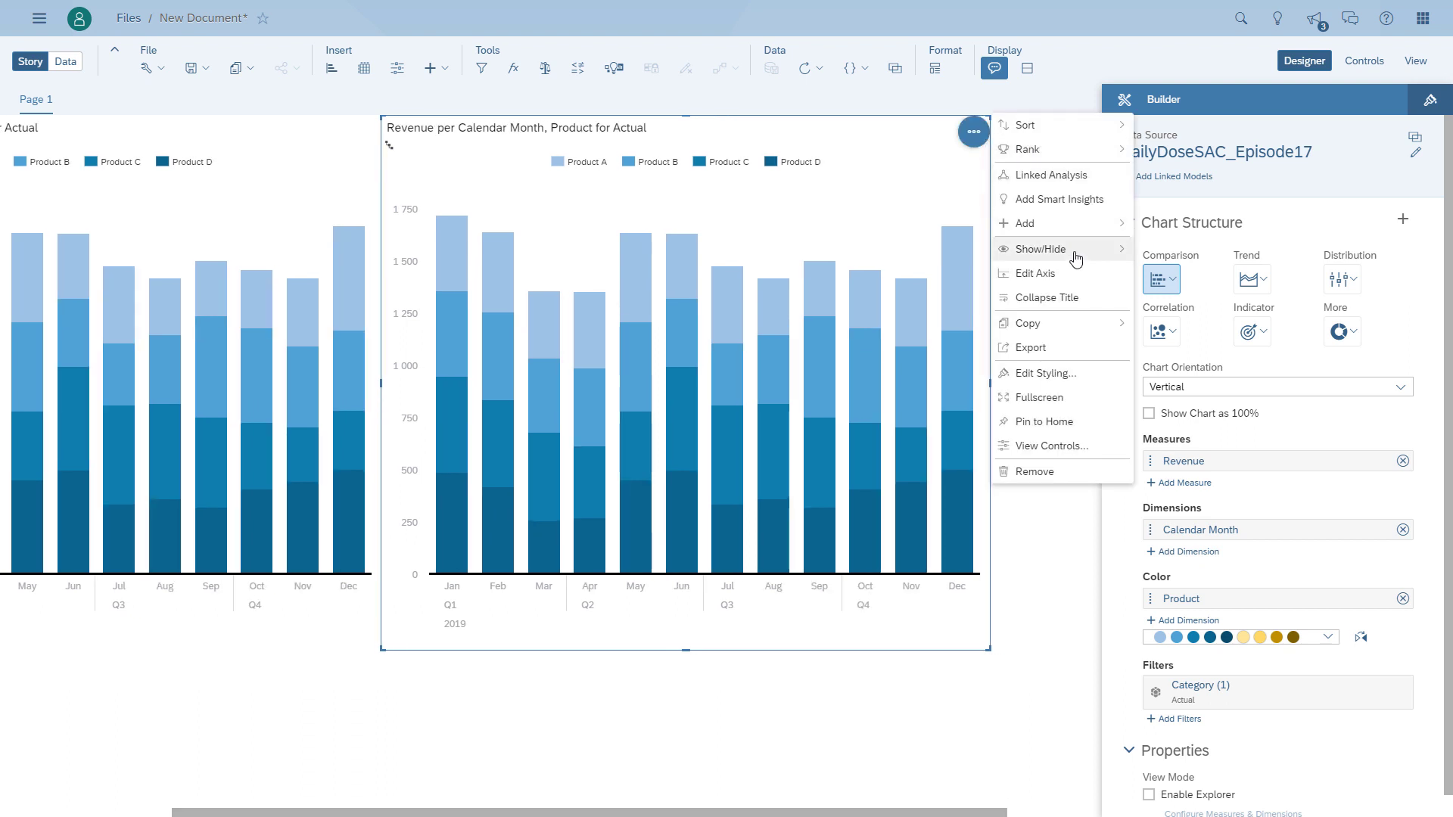
mouse_move(1074, 249)
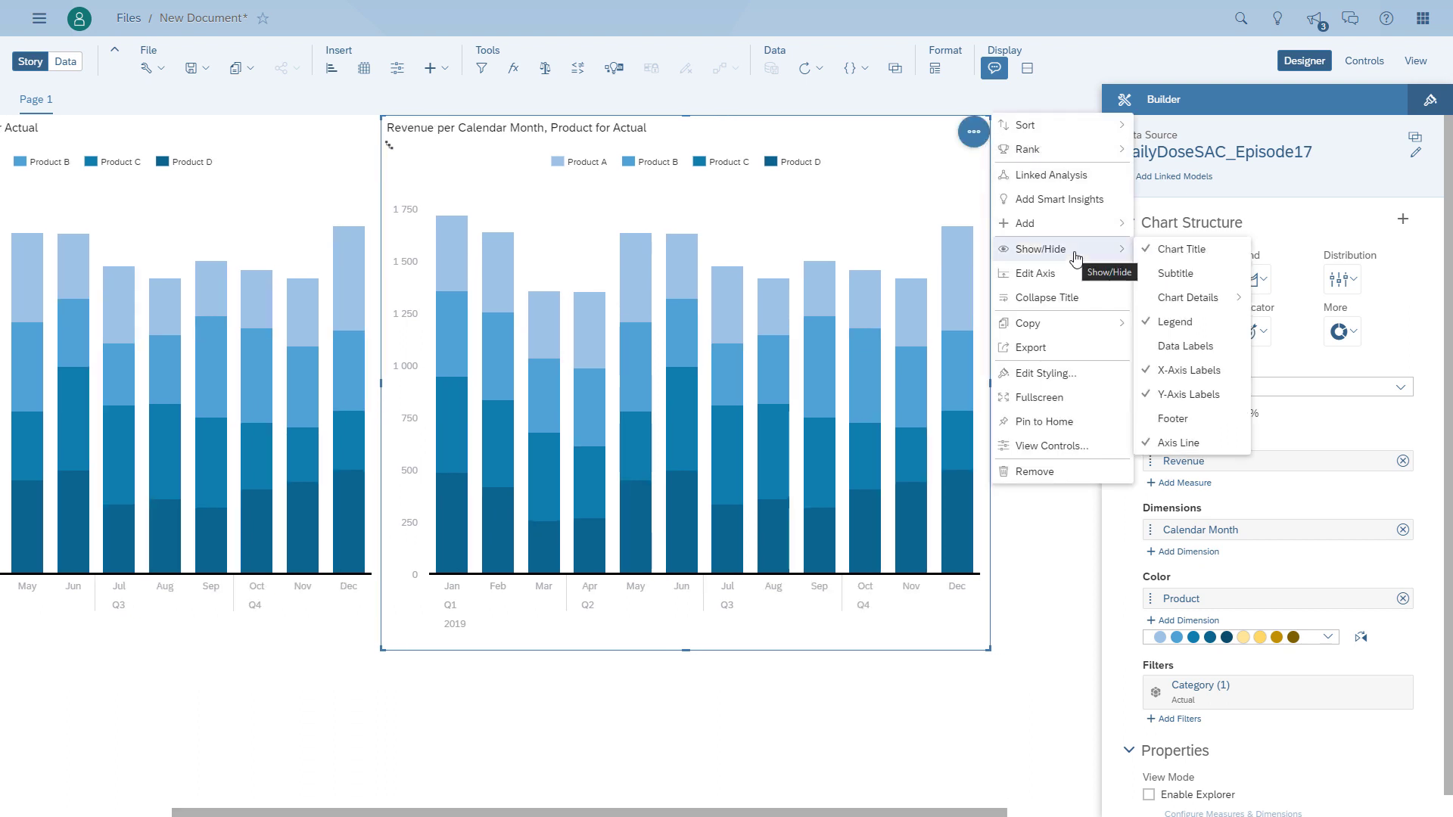
click(1199, 397)
click(1162, 348)
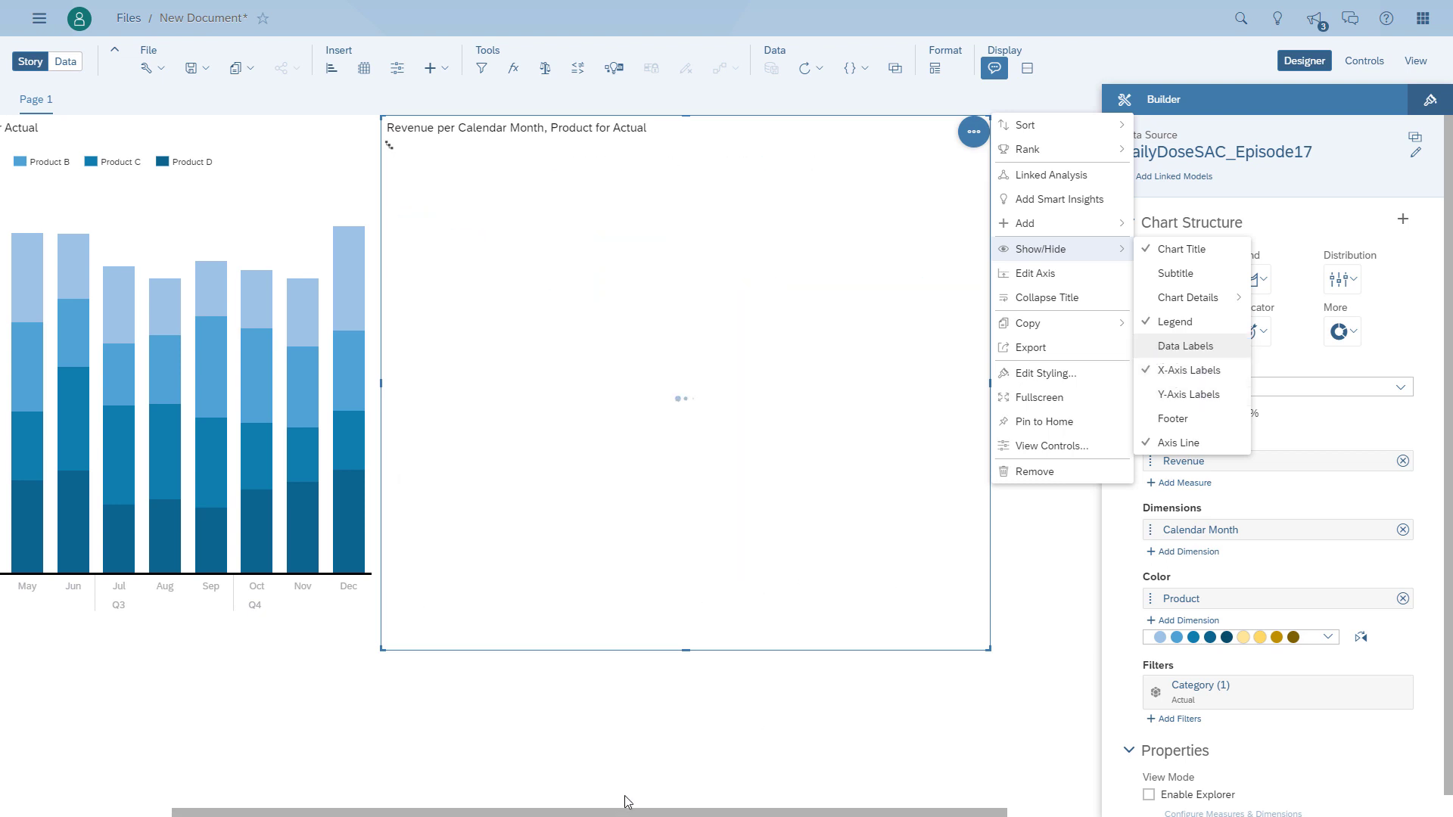
click(893, 739)
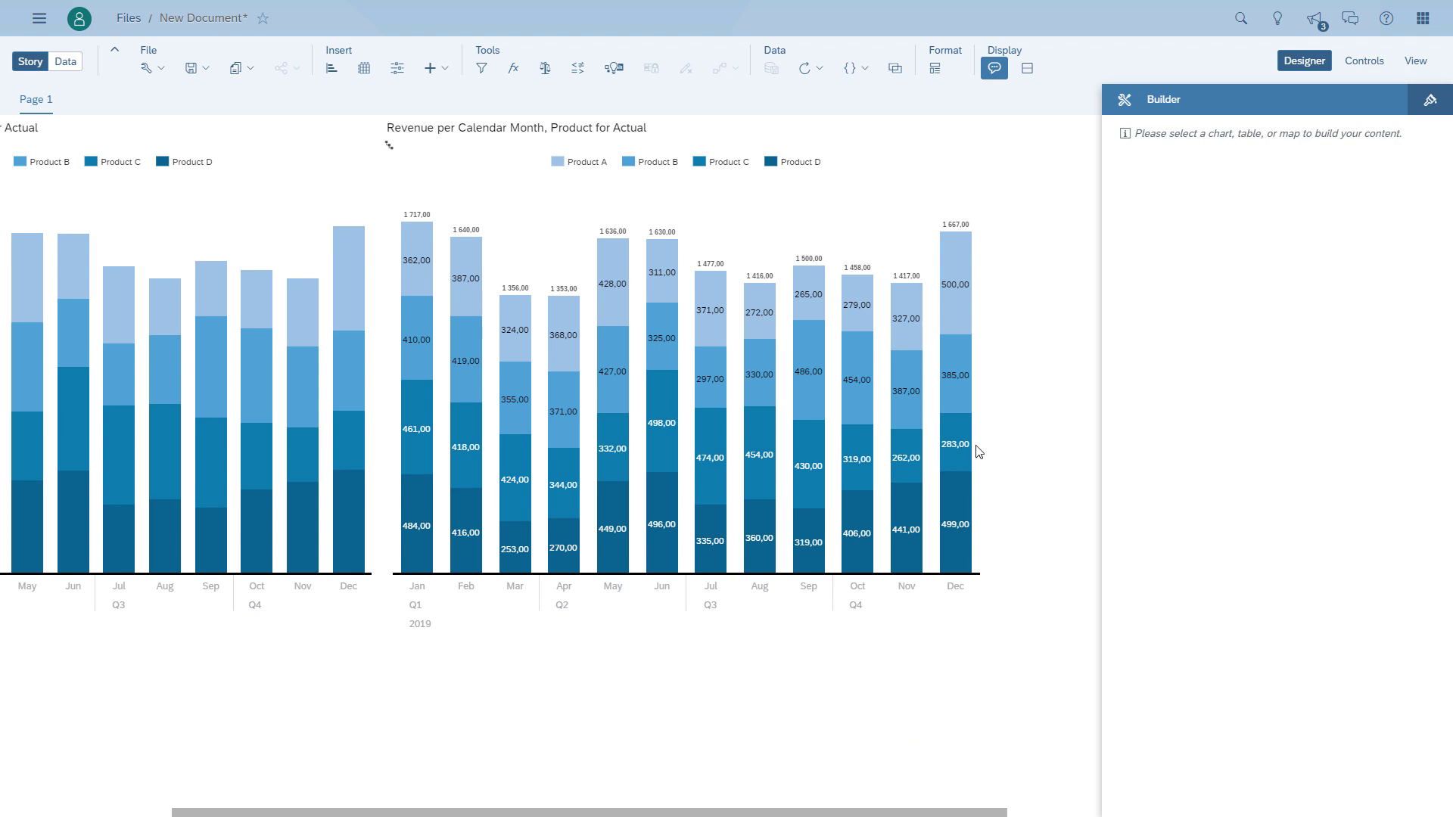
- Format the duplicated chart's data labels with Auto-formatted scale, k, m, bn scale format and 0 decimal places
click(908, 325)
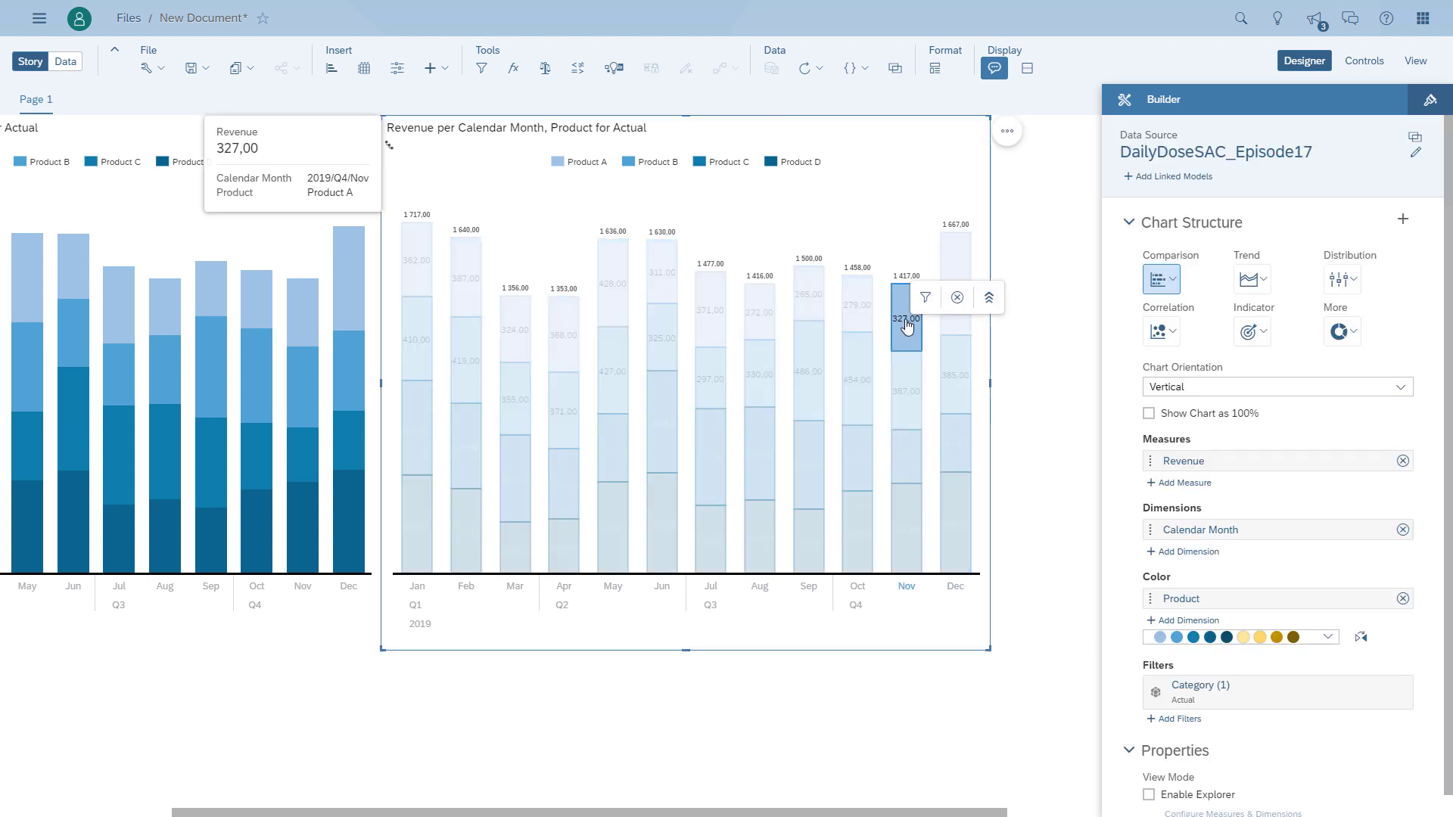
click(930, 323)
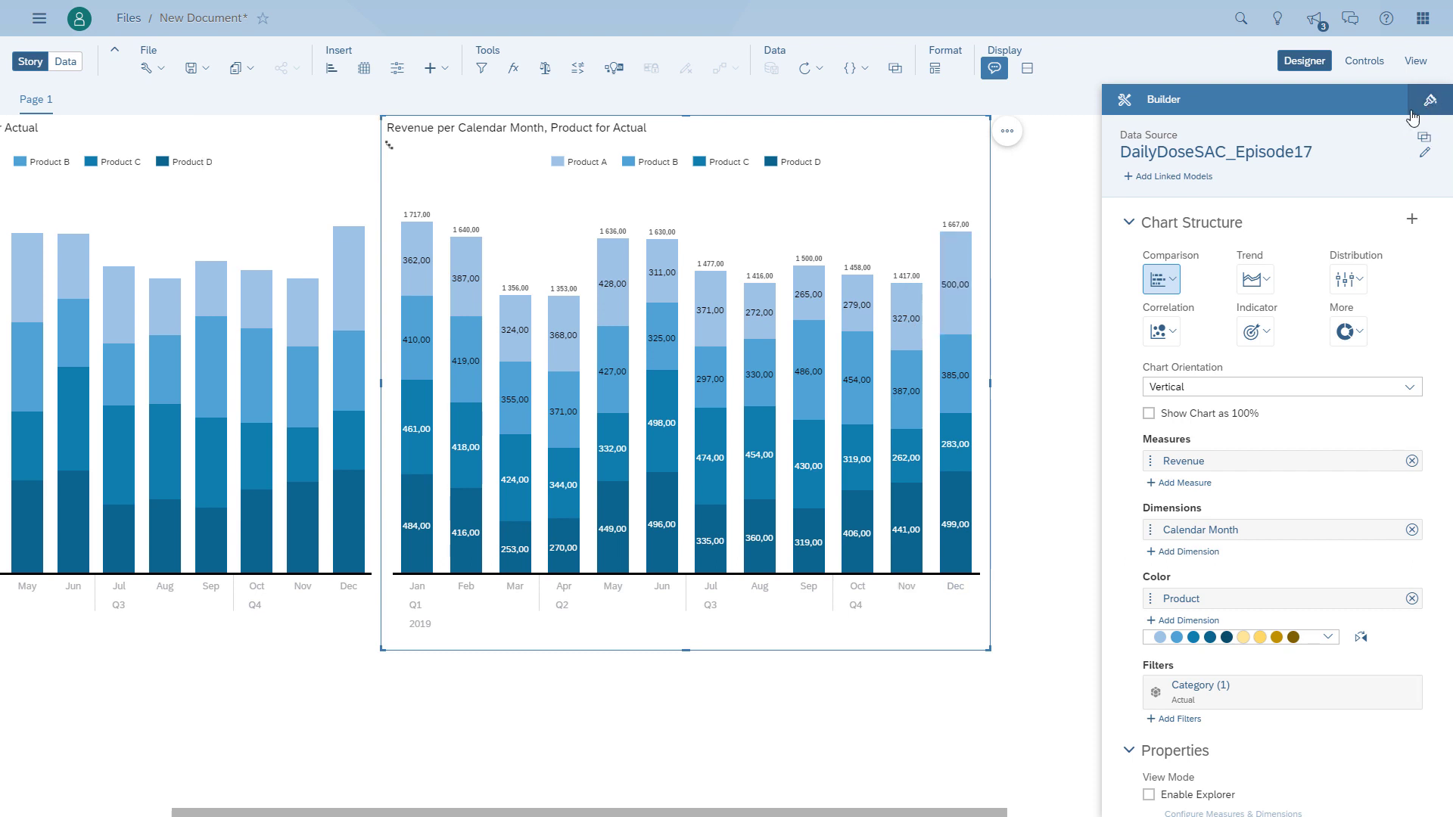
click(917, 326)
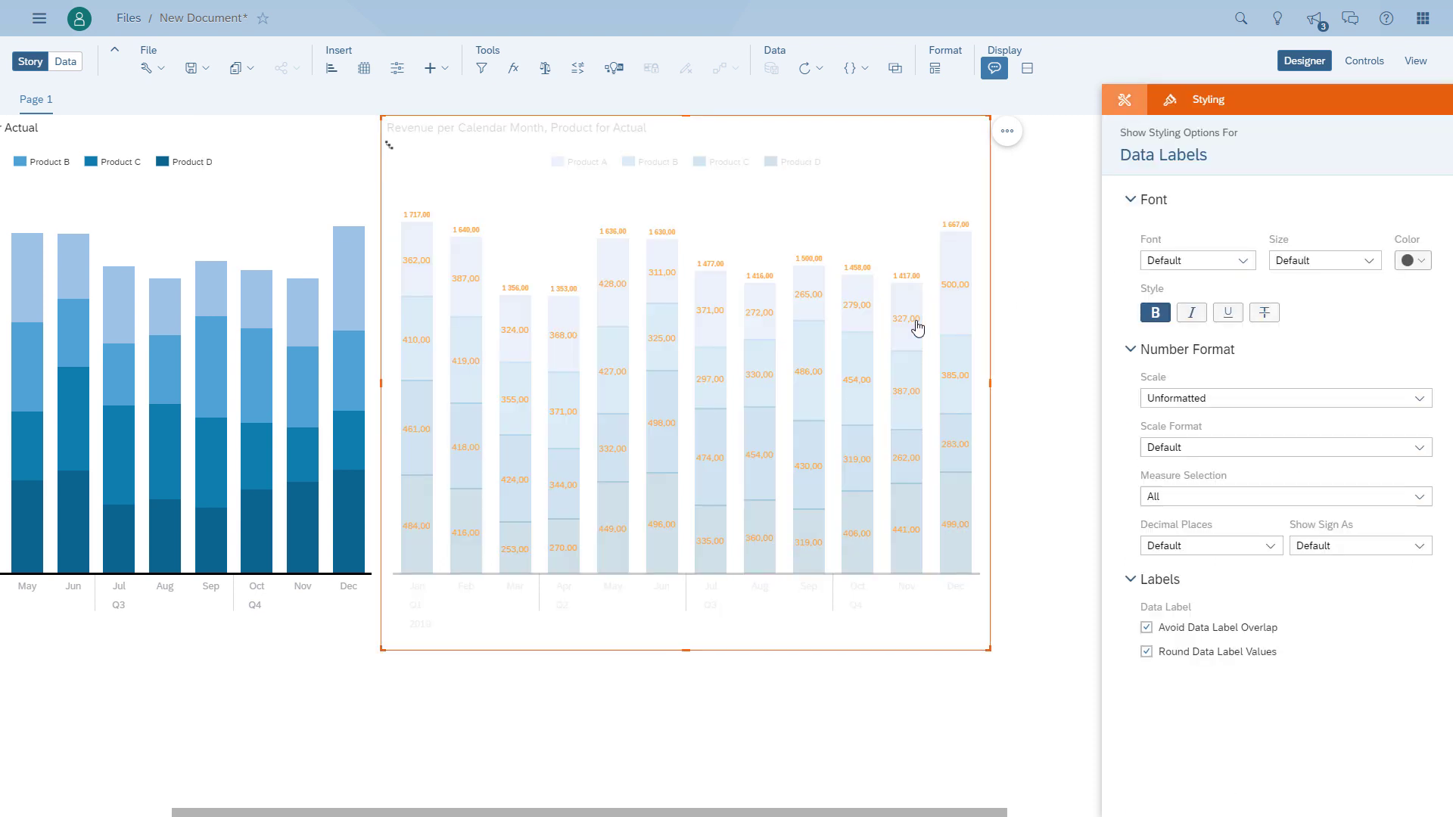
click(1419, 398)
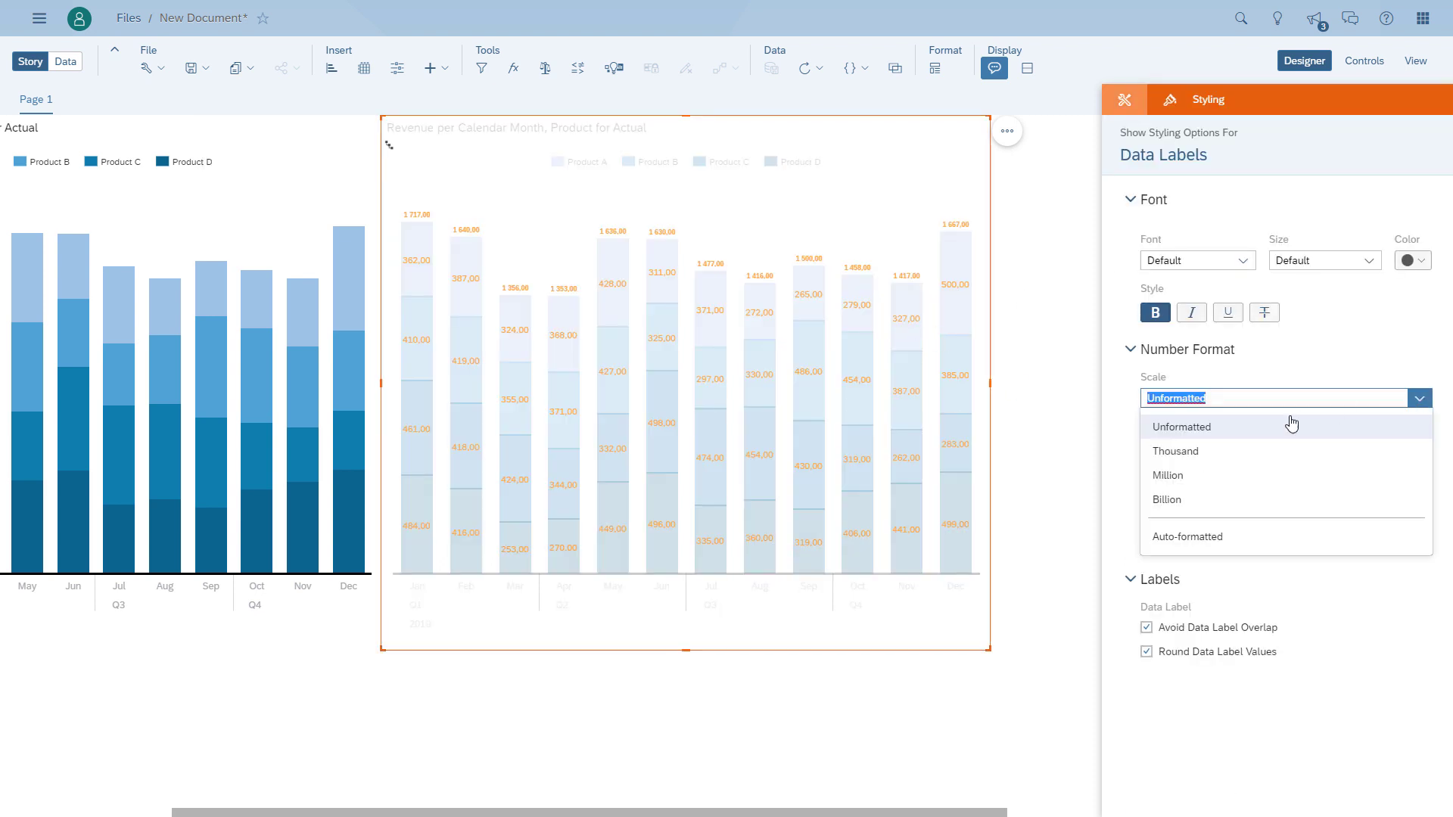
click(1189, 551)
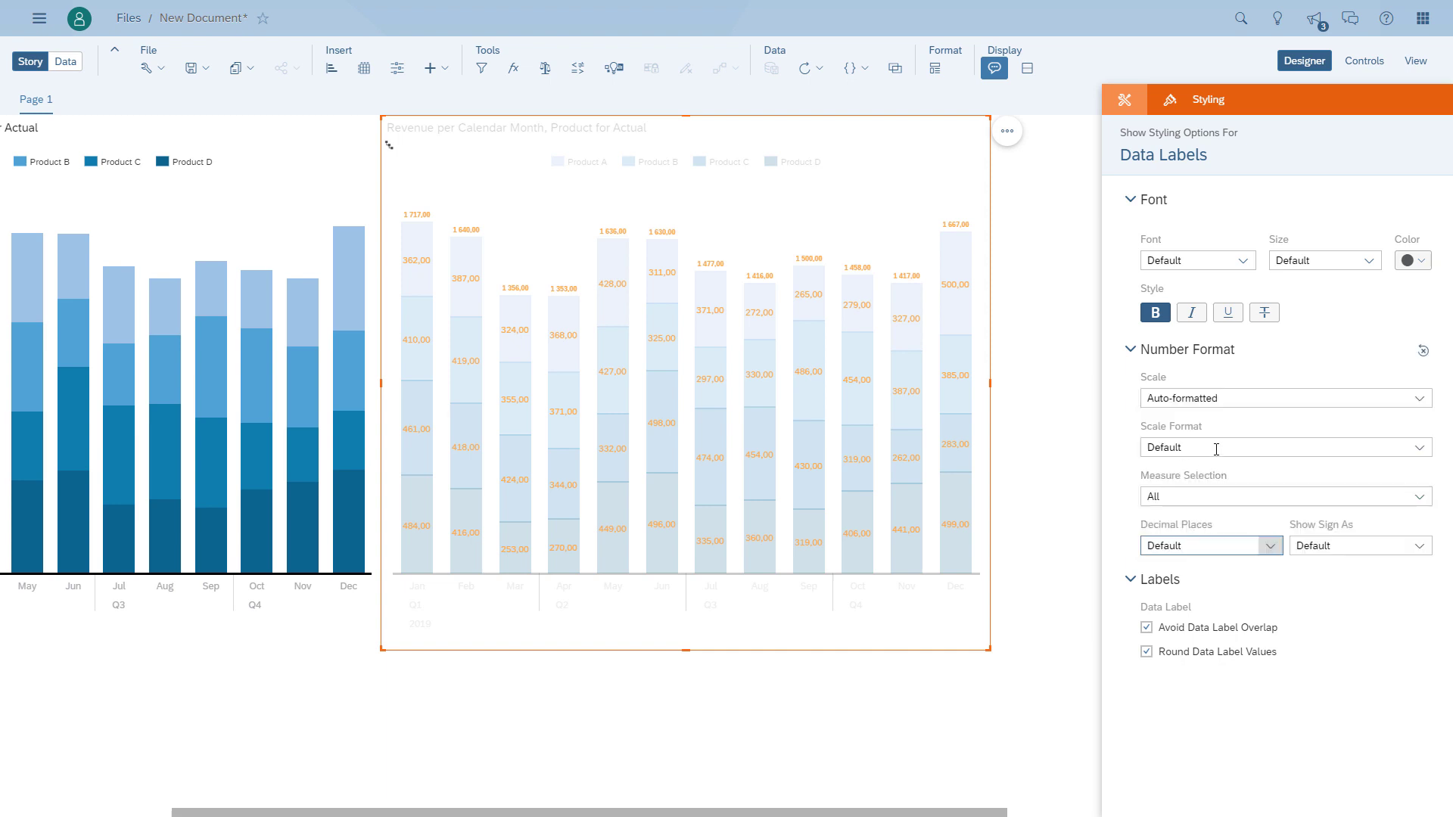
click(1216, 450)
click(1177, 493)
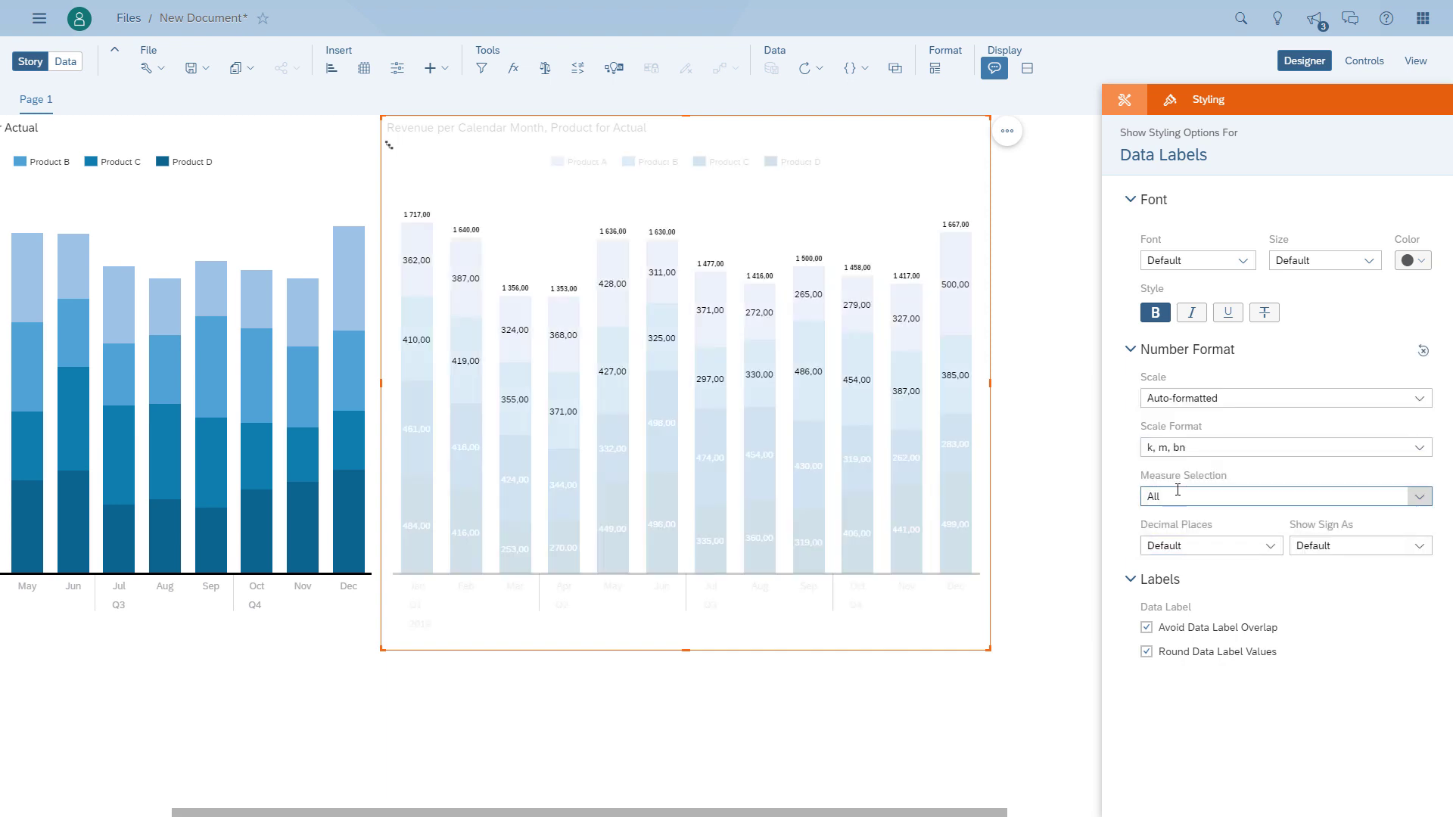
click(1269, 546)
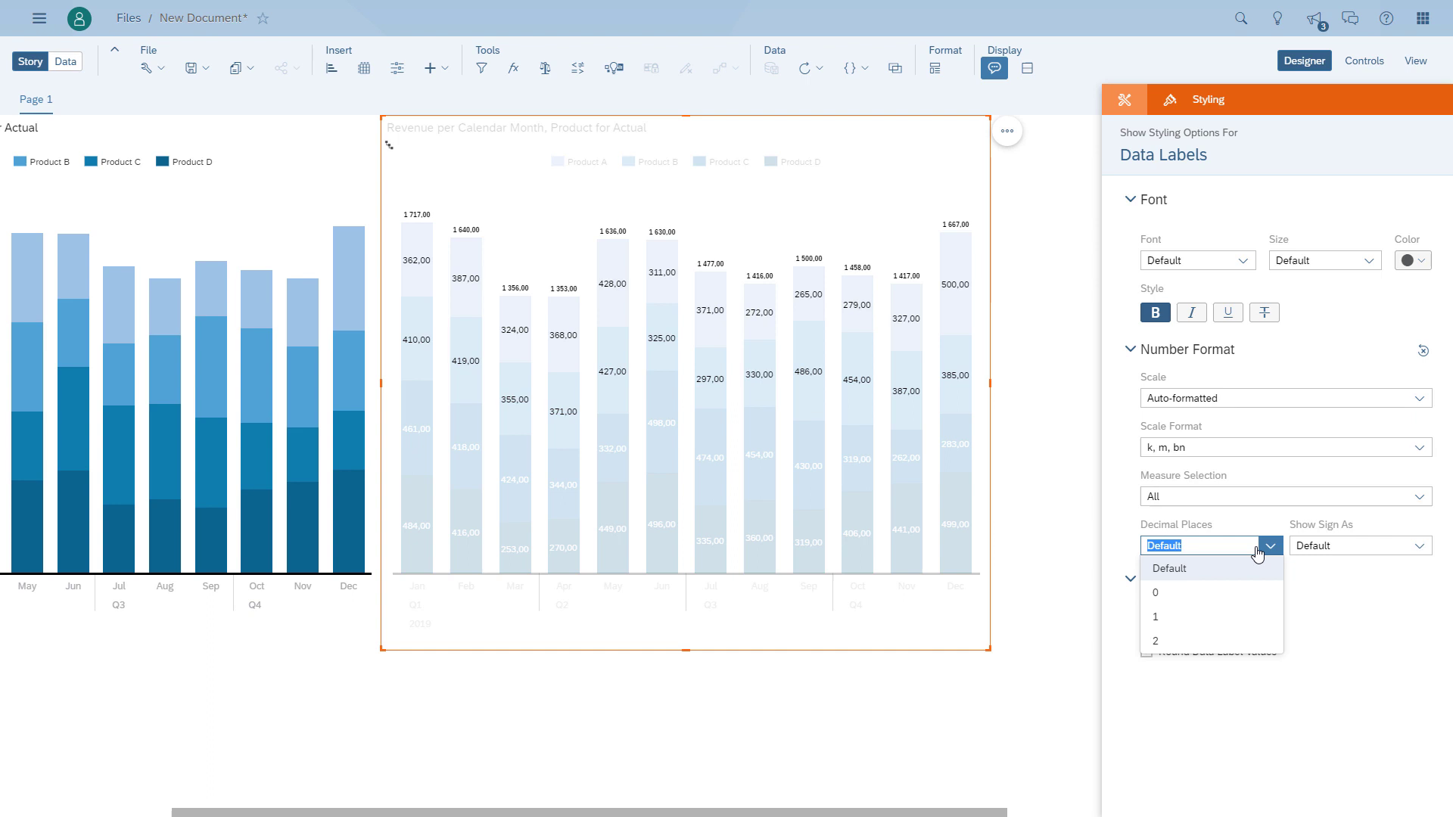
click(1192, 590)
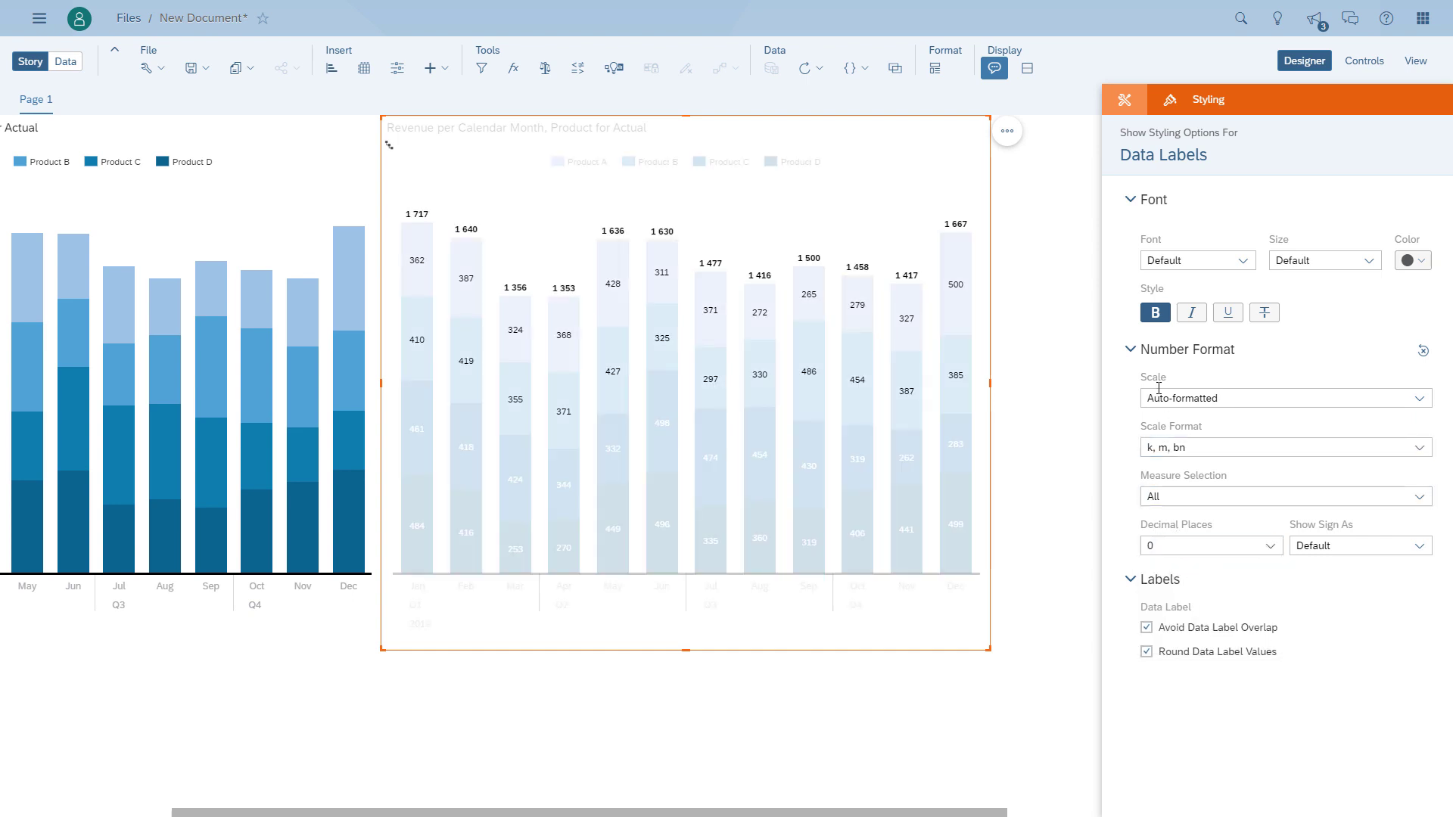
- Remove the bold style from the duplicated chart's data labels and set their font size to 10
click(1155, 313)
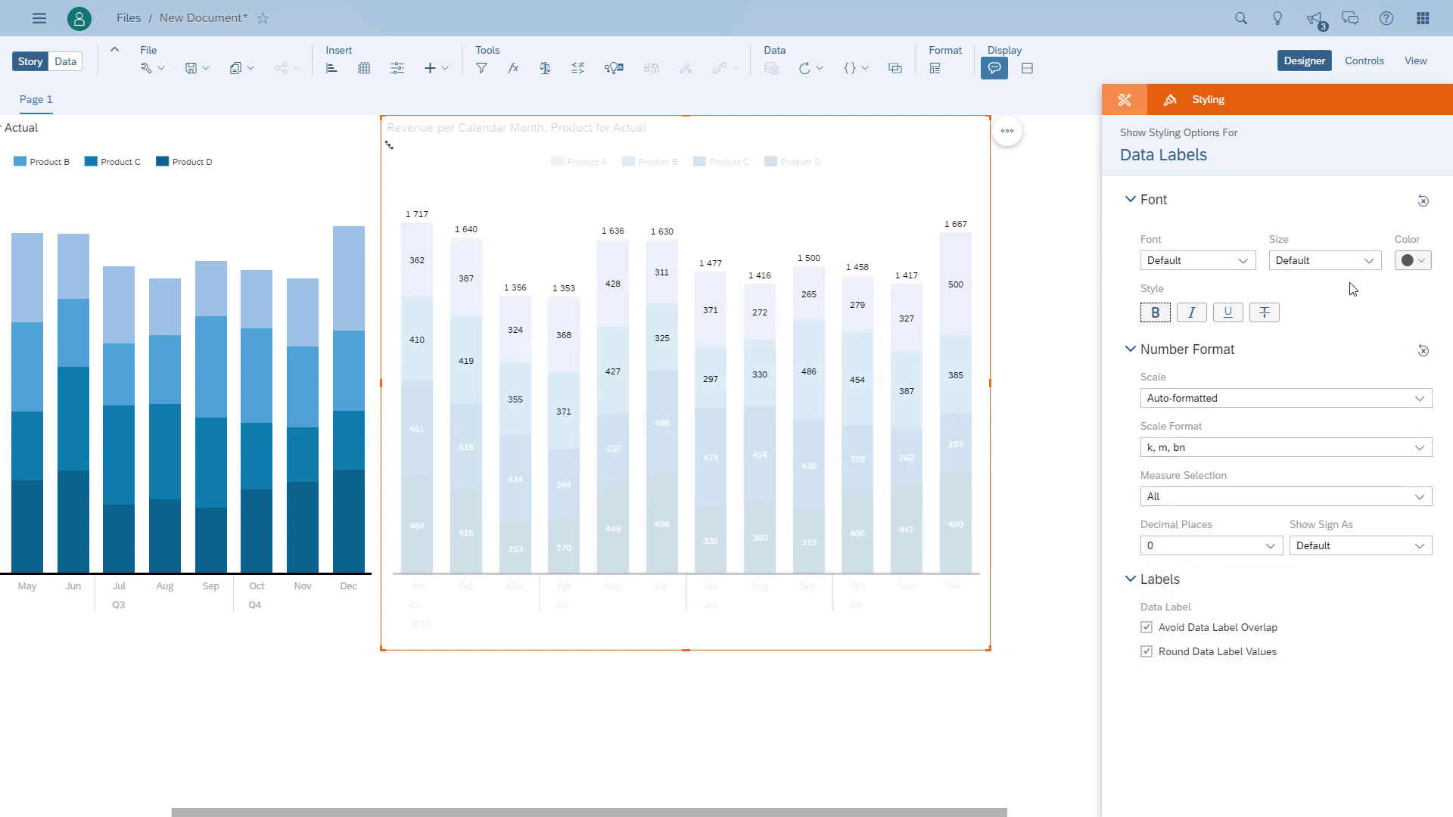
click(1368, 262)
click(1310, 306)
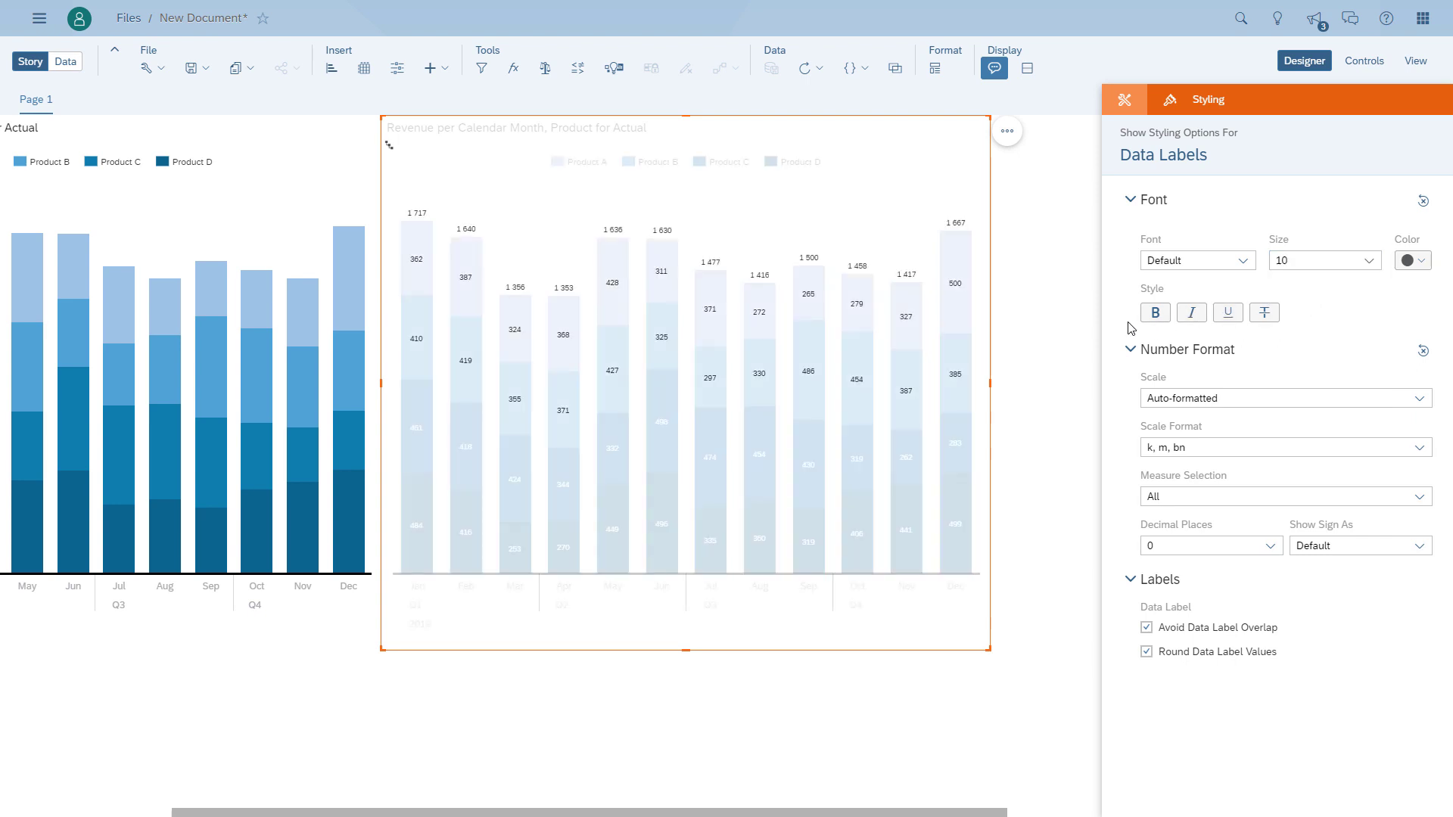
click(1082, 335)
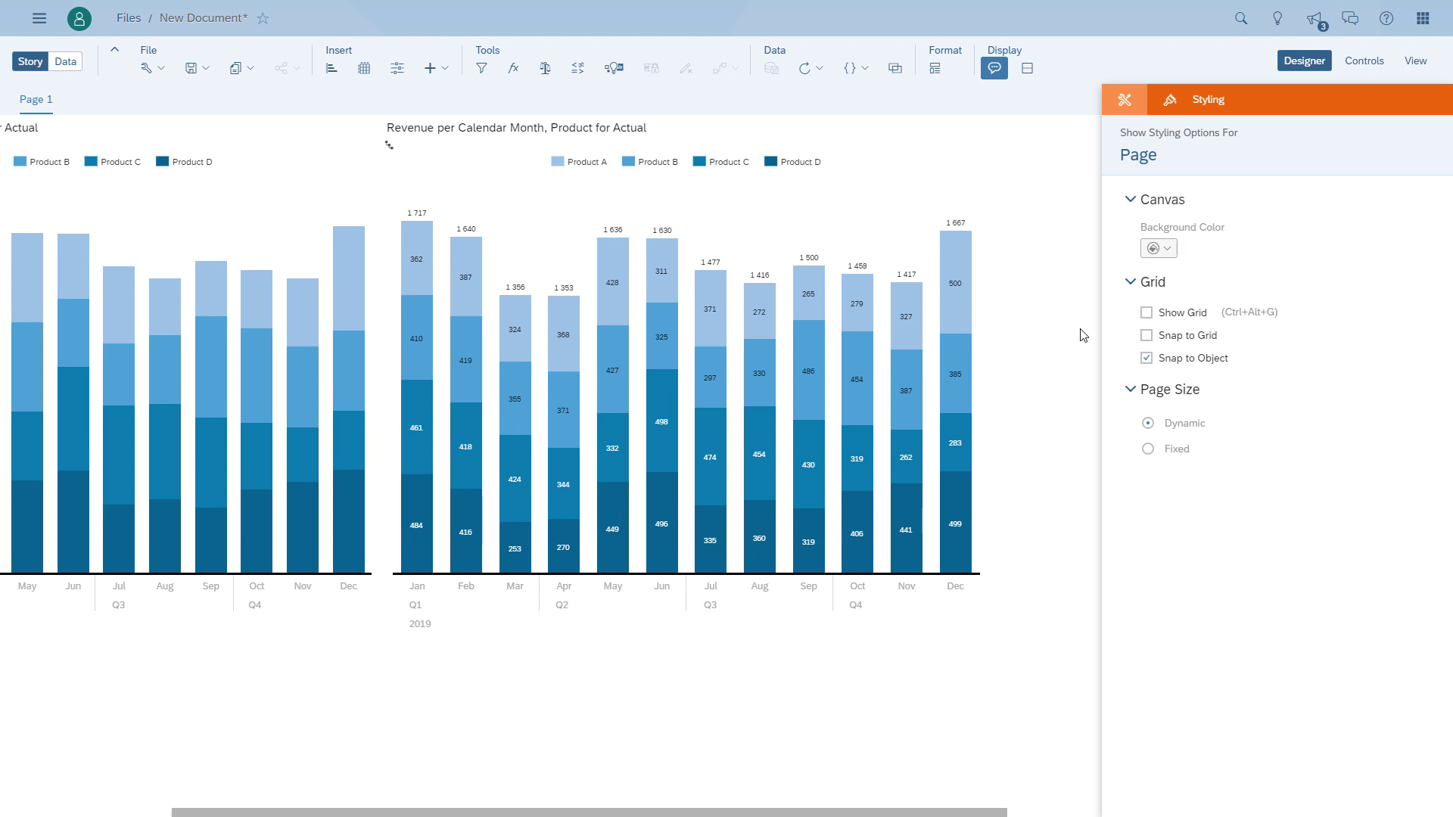
- Set the duplicated chart's legend placement to Inline
click(935, 146)
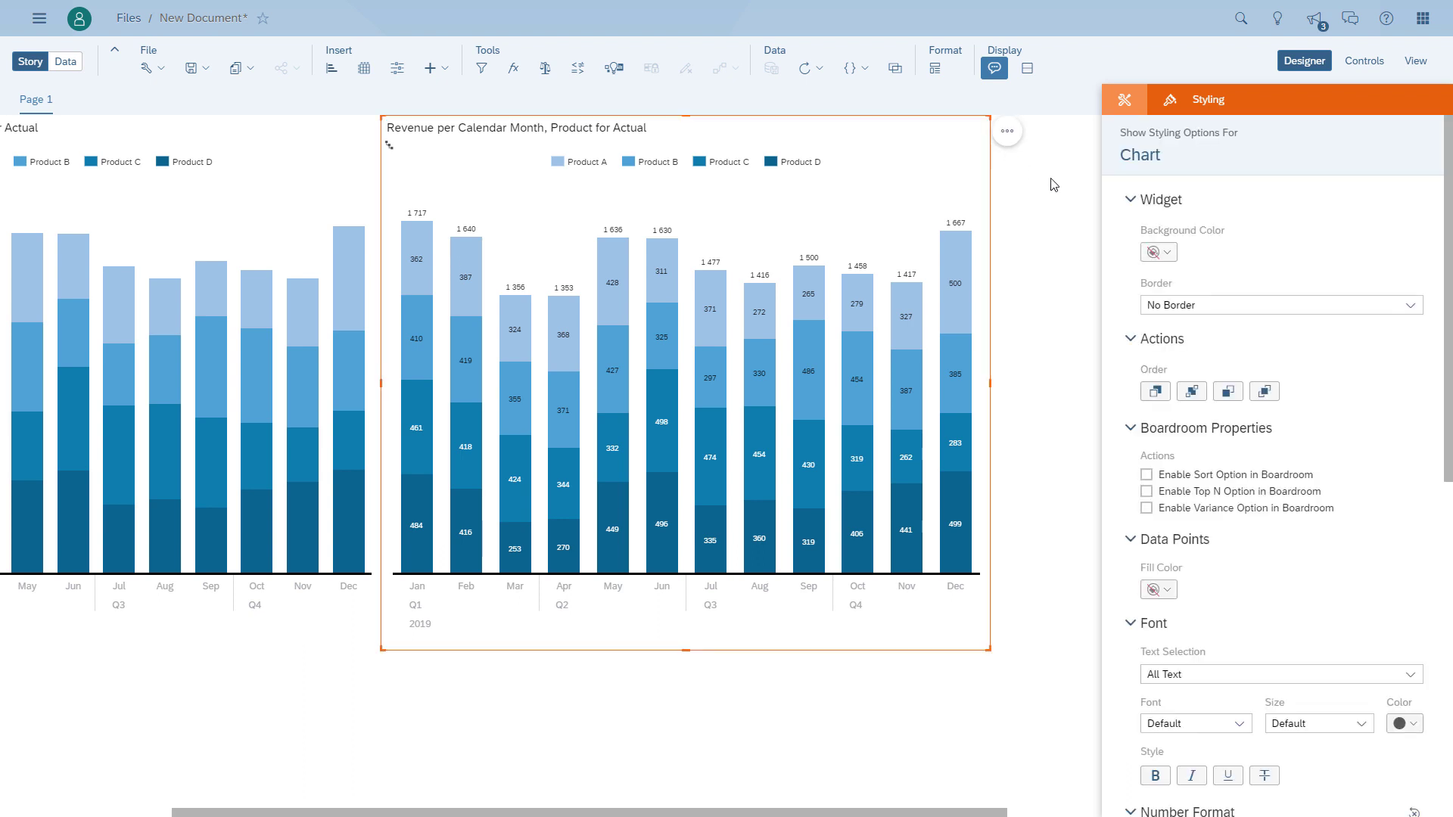
scroll(1365, 488, down, 8)
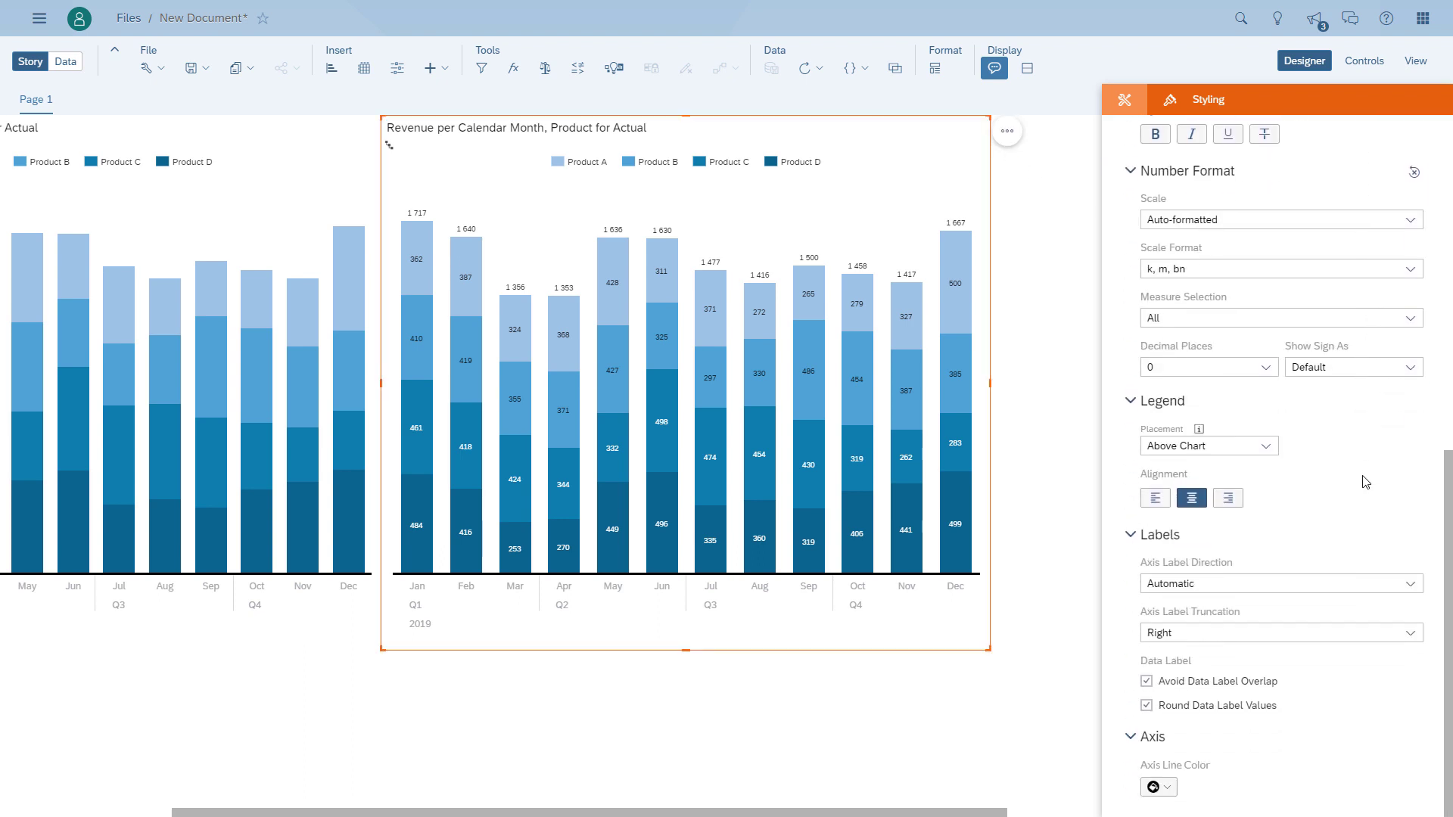
click(1273, 450)
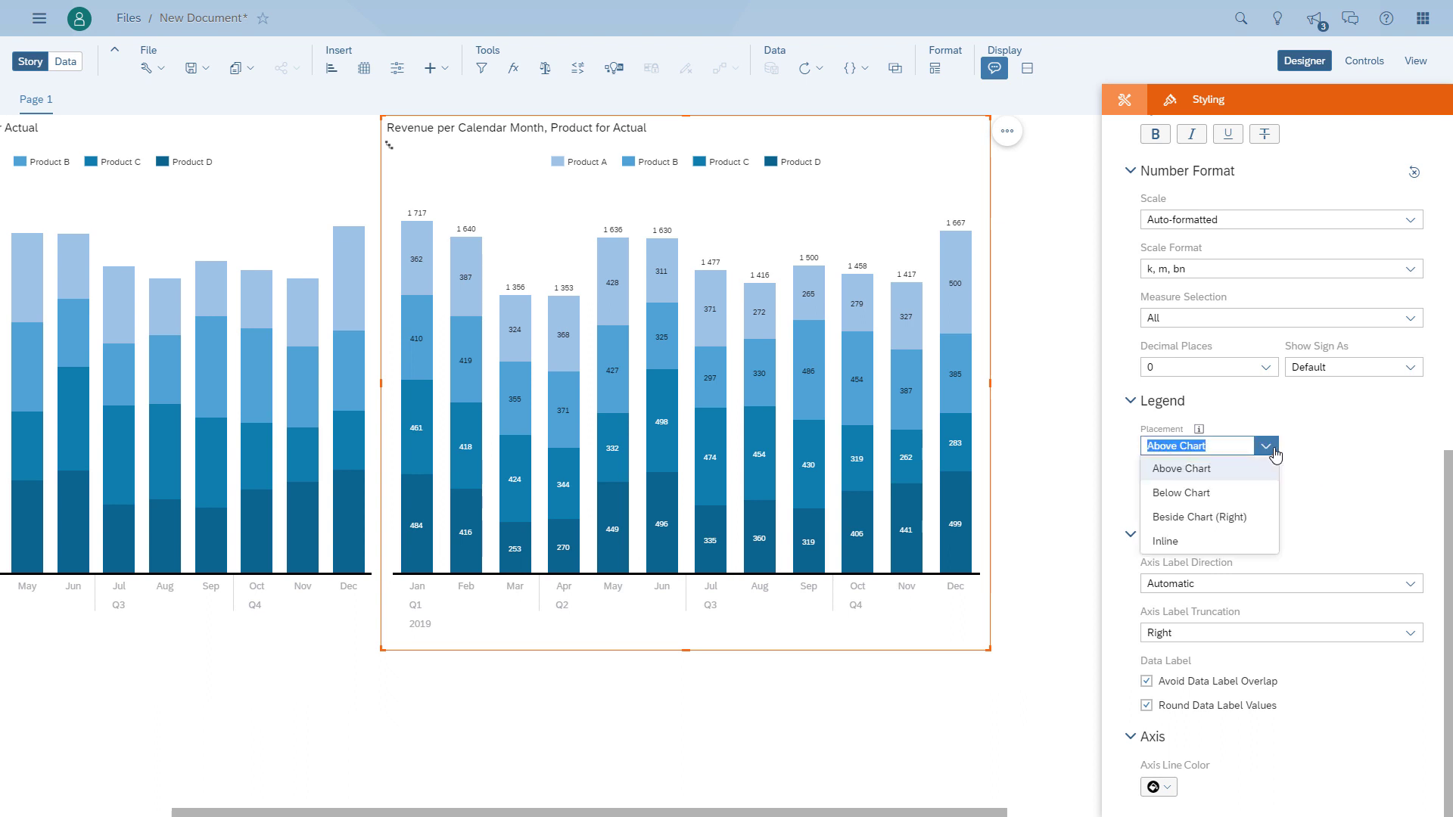
click(1226, 542)
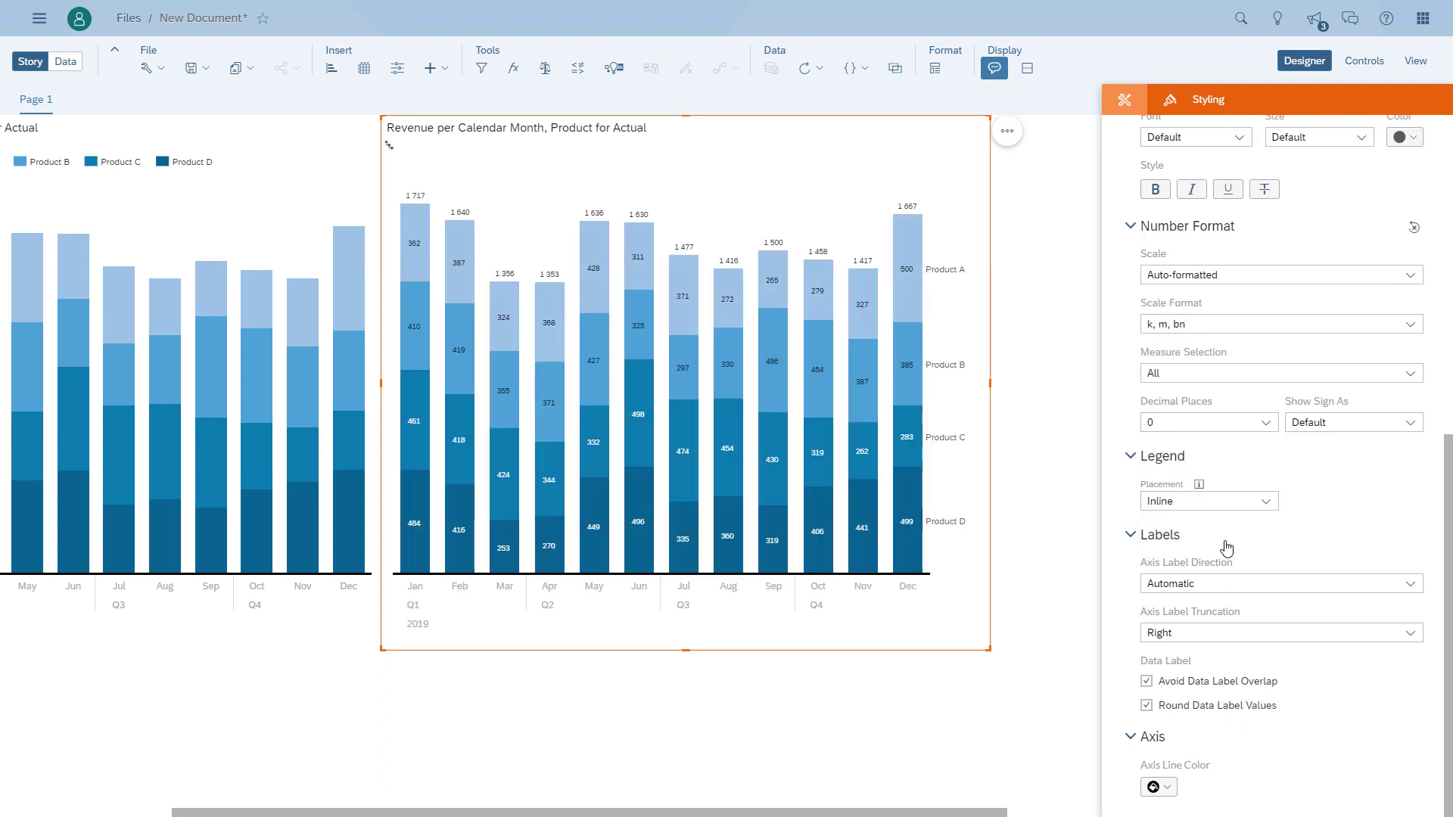
click(1039, 648)
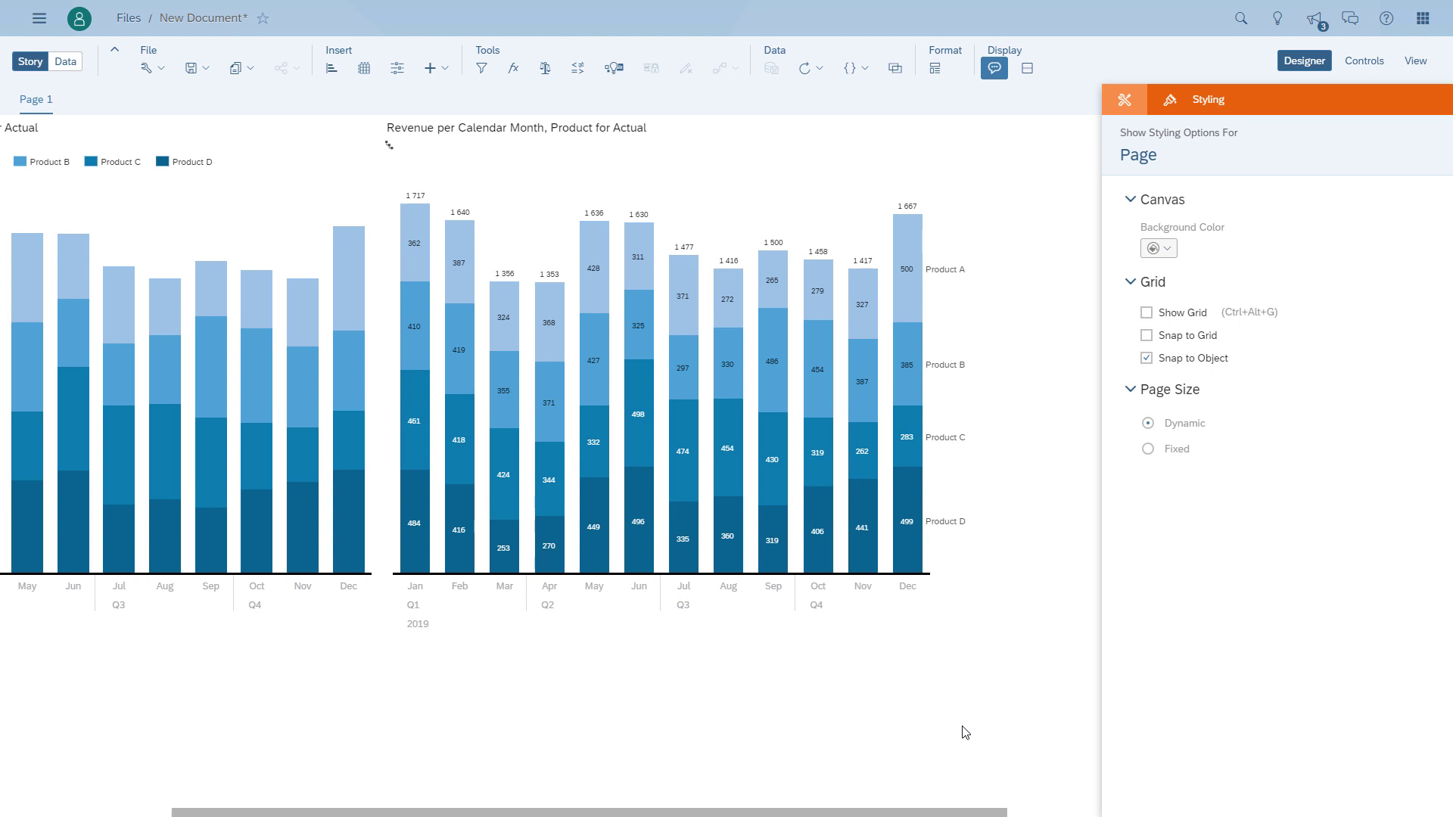
- Change the duplicated chart's Product color palette to the standard grayscale palette
click(866, 235)
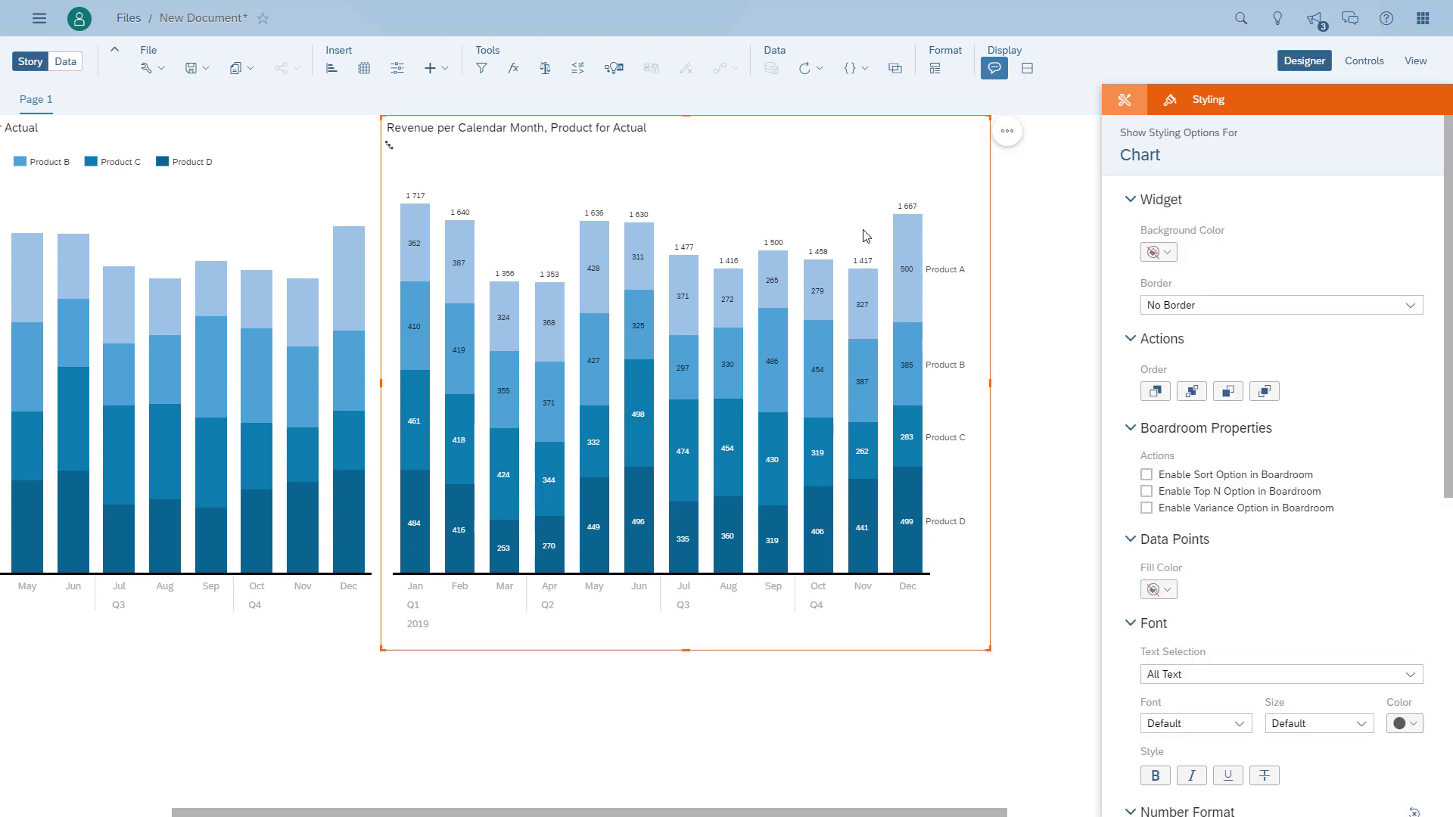
click(1124, 102)
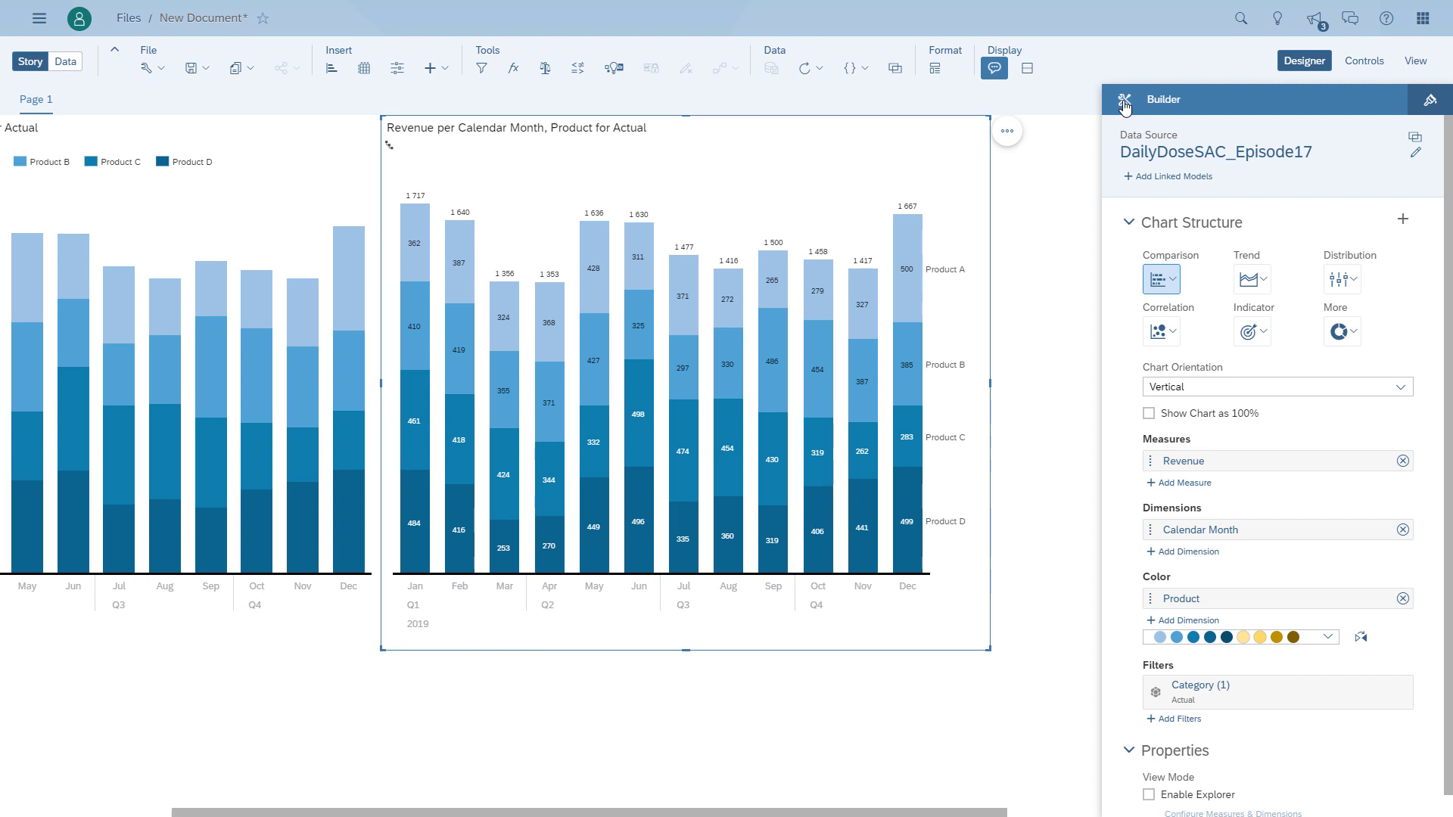
click(1328, 637)
click(1202, 434)
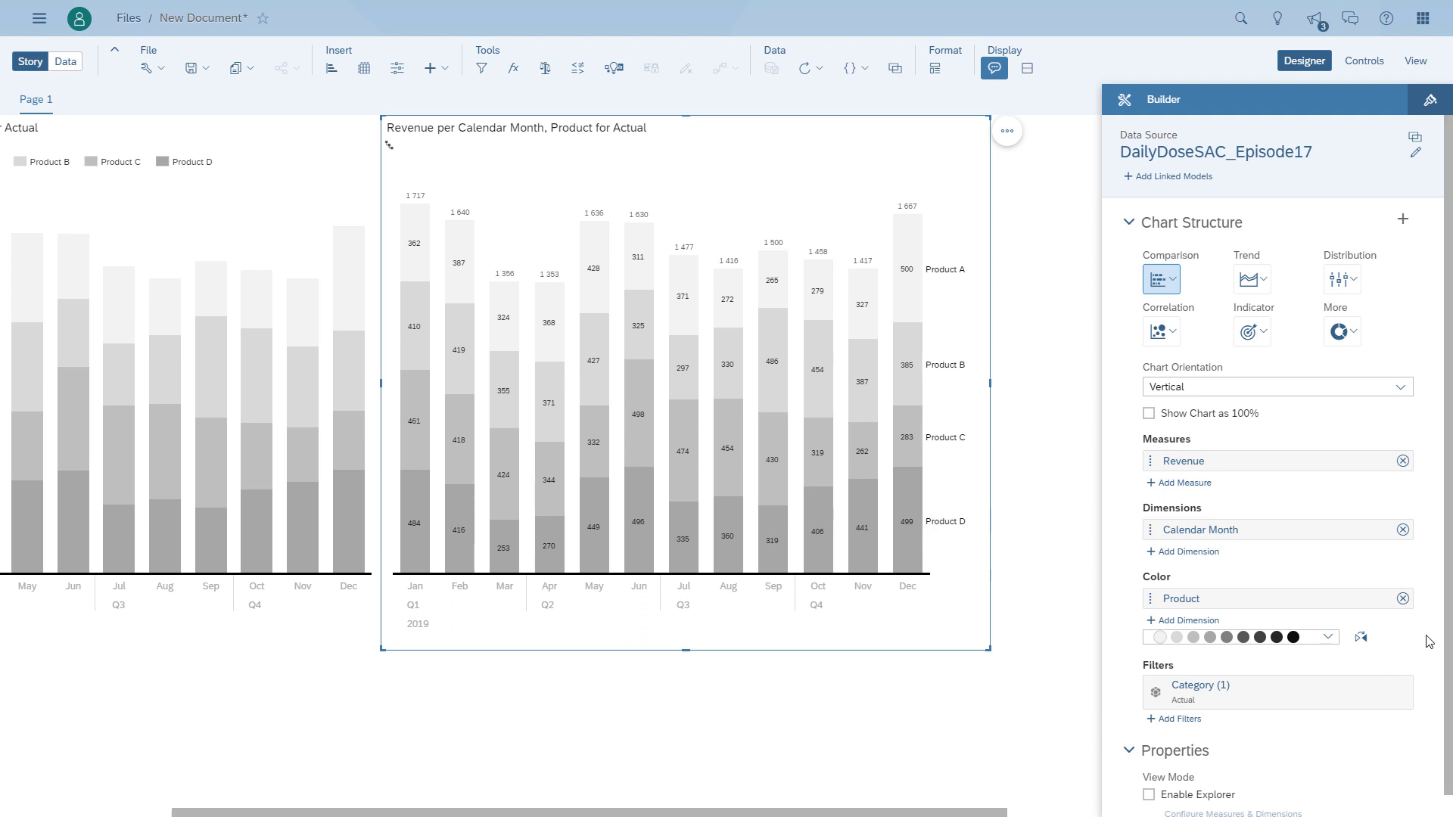
- Unsync the Product dimension's colors in the duplicated chart
click(1363, 598)
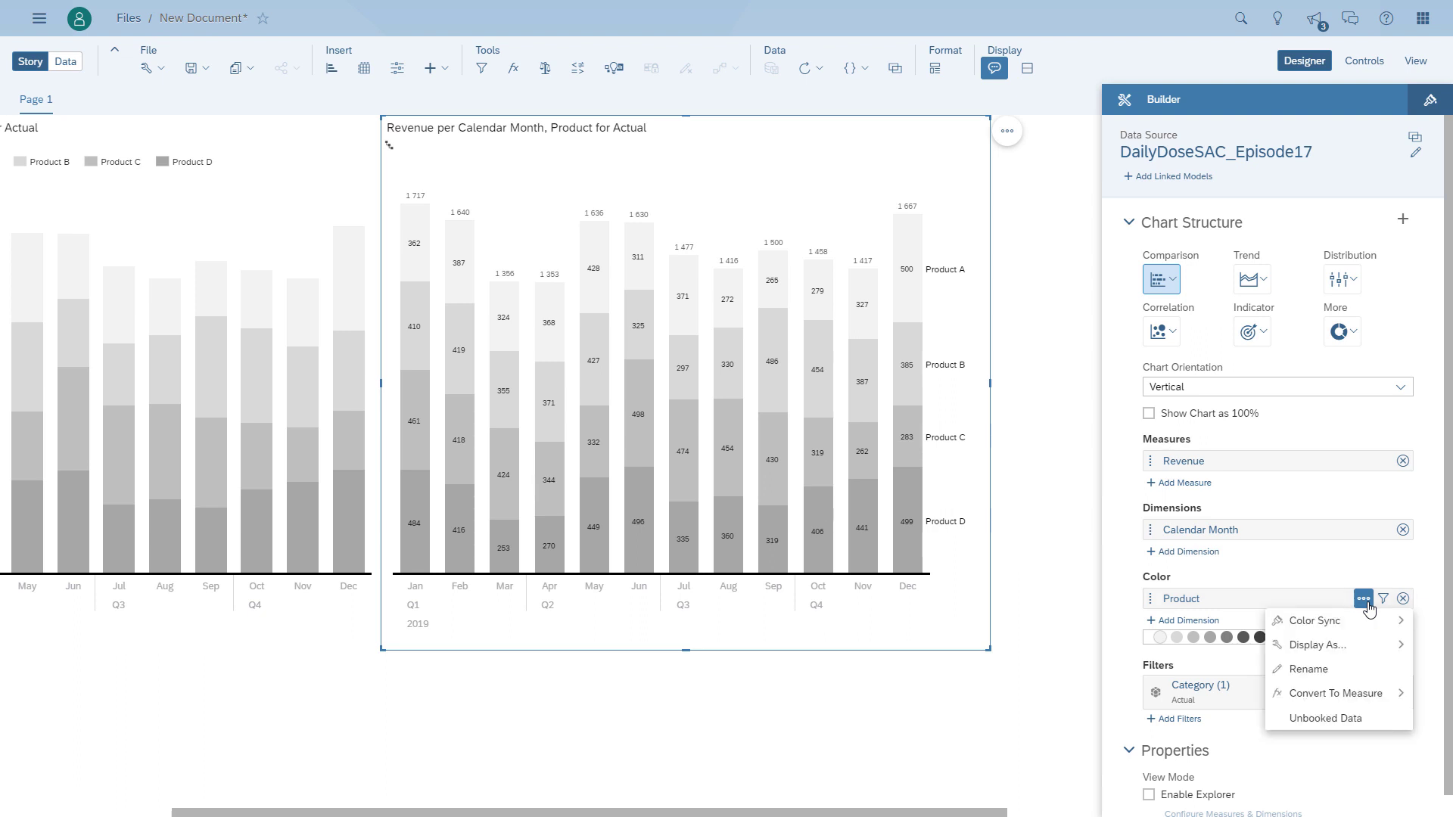
mouse_move(1351, 623)
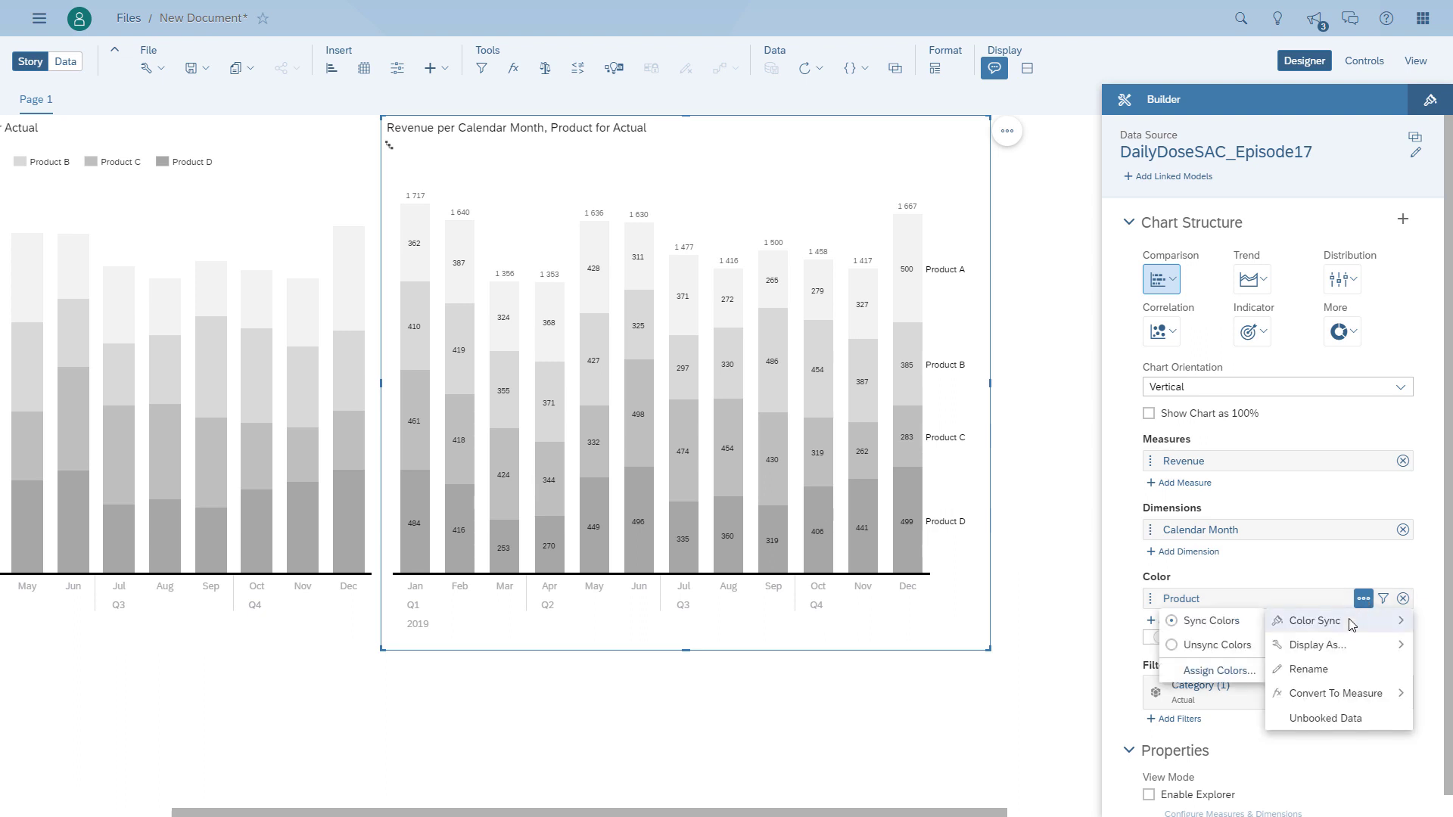
click(1241, 645)
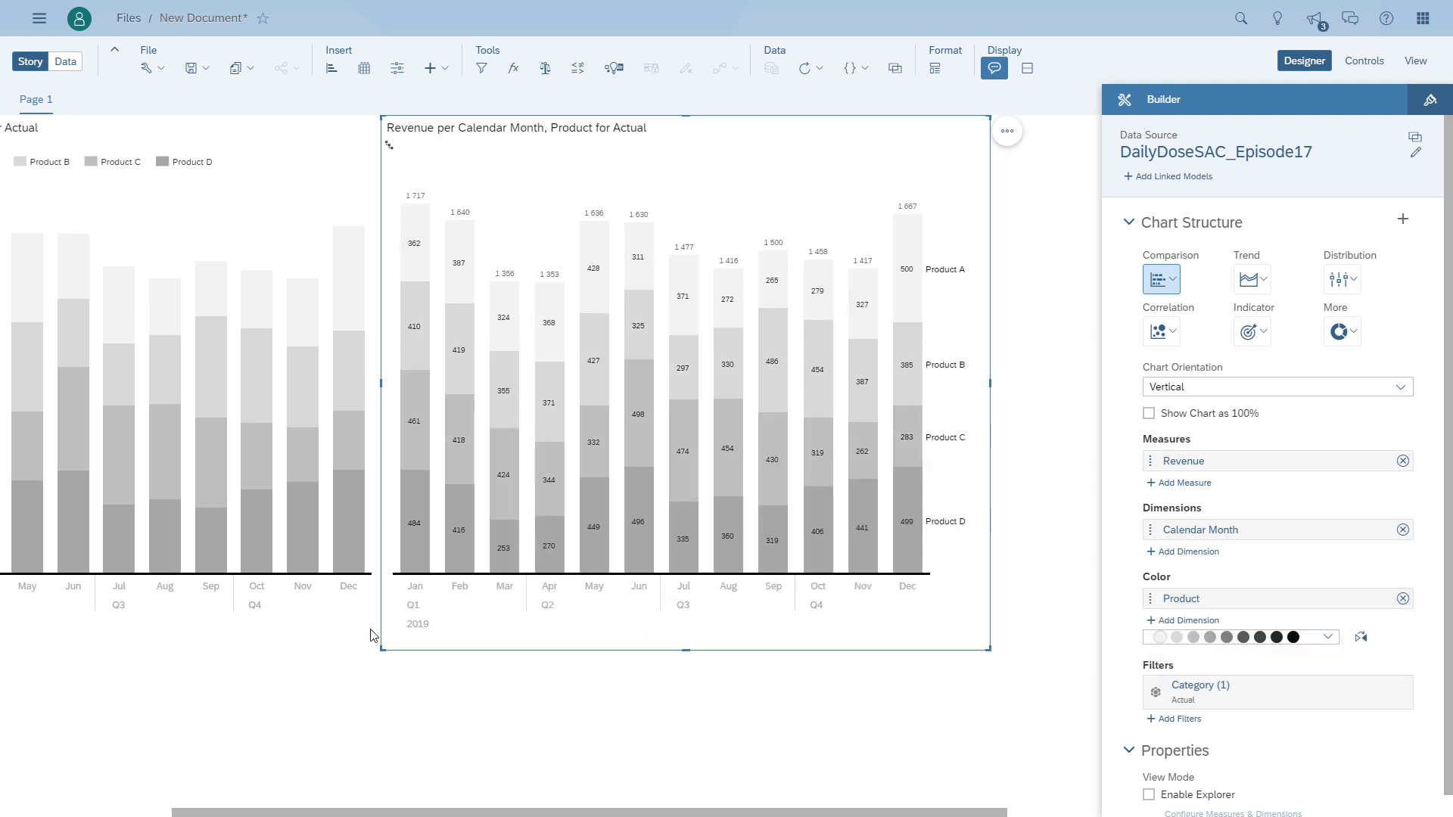
- Apply the blue and yellow color palette to the original chart and display the story in view mode
click(356, 530)
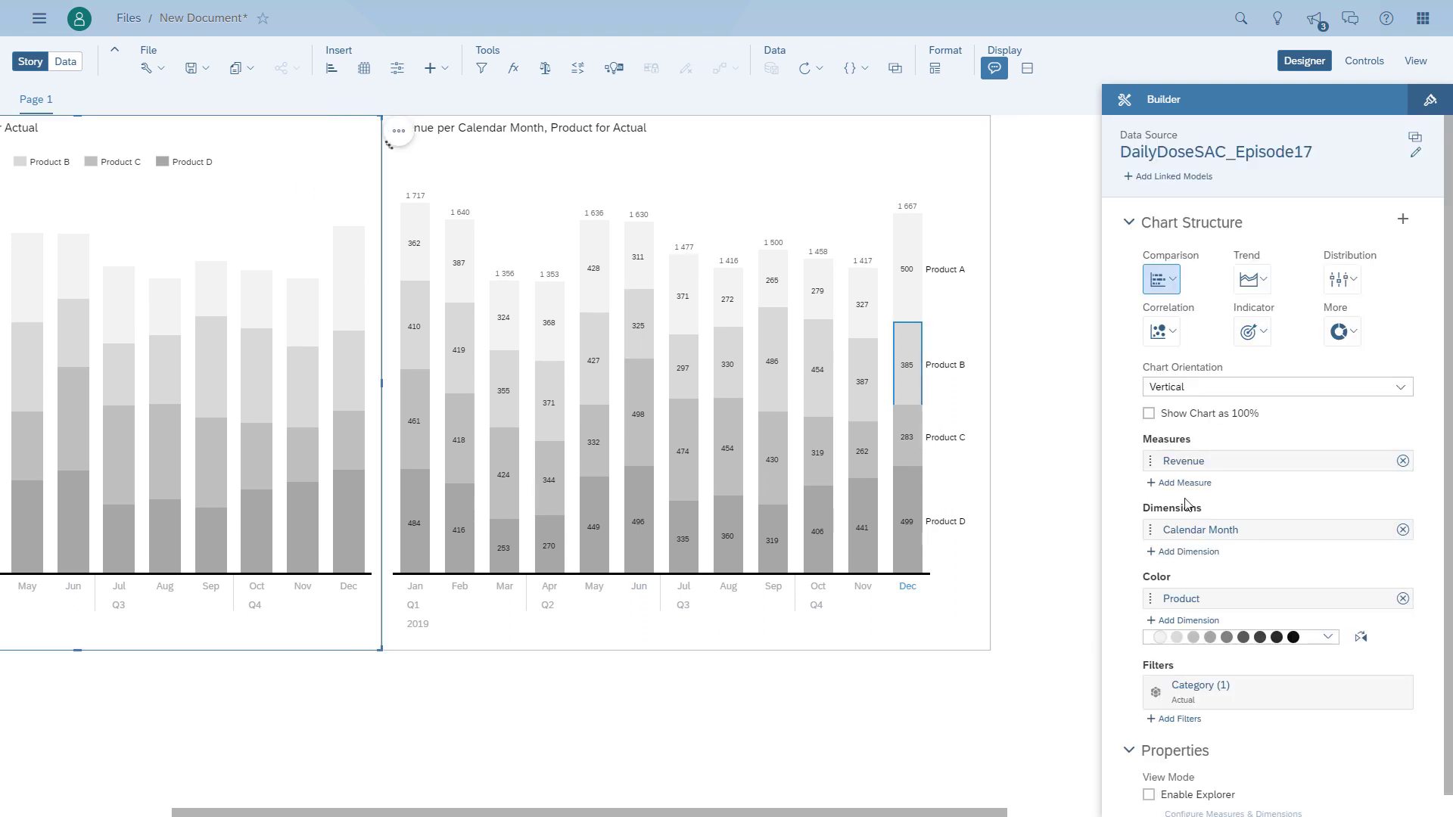
click(1330, 639)
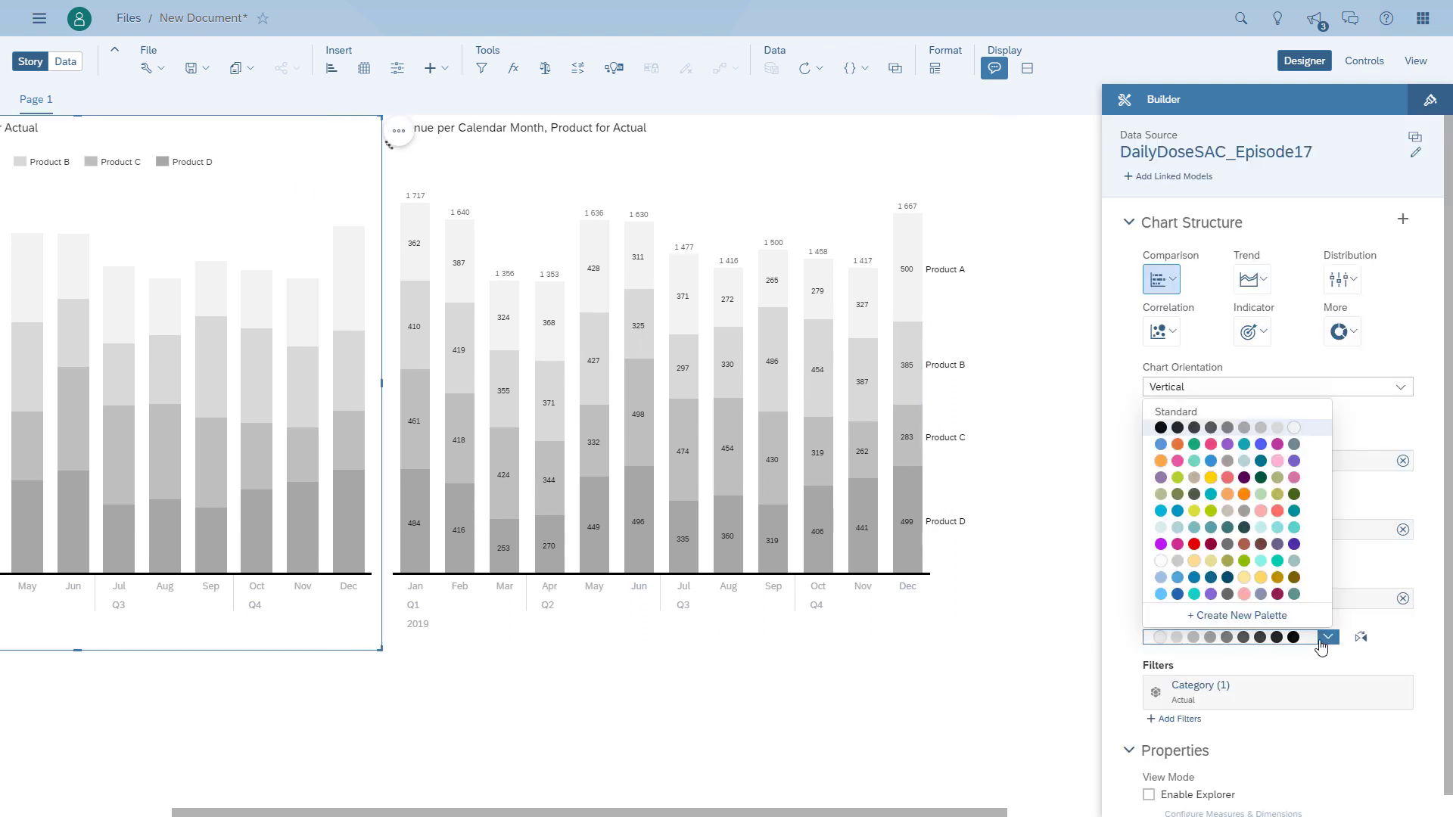
click(1220, 580)
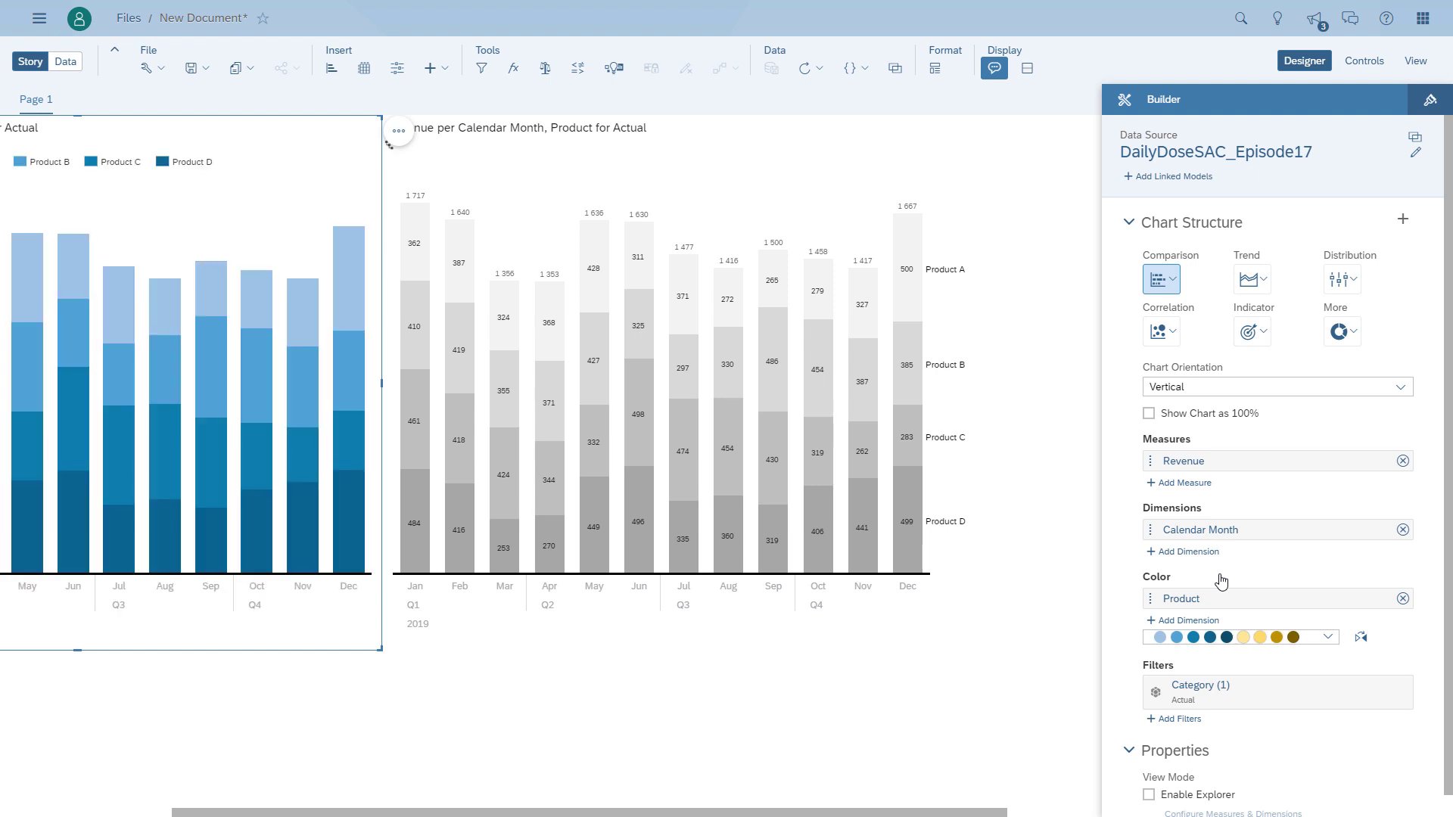
drag(182, 812, 9, 812)
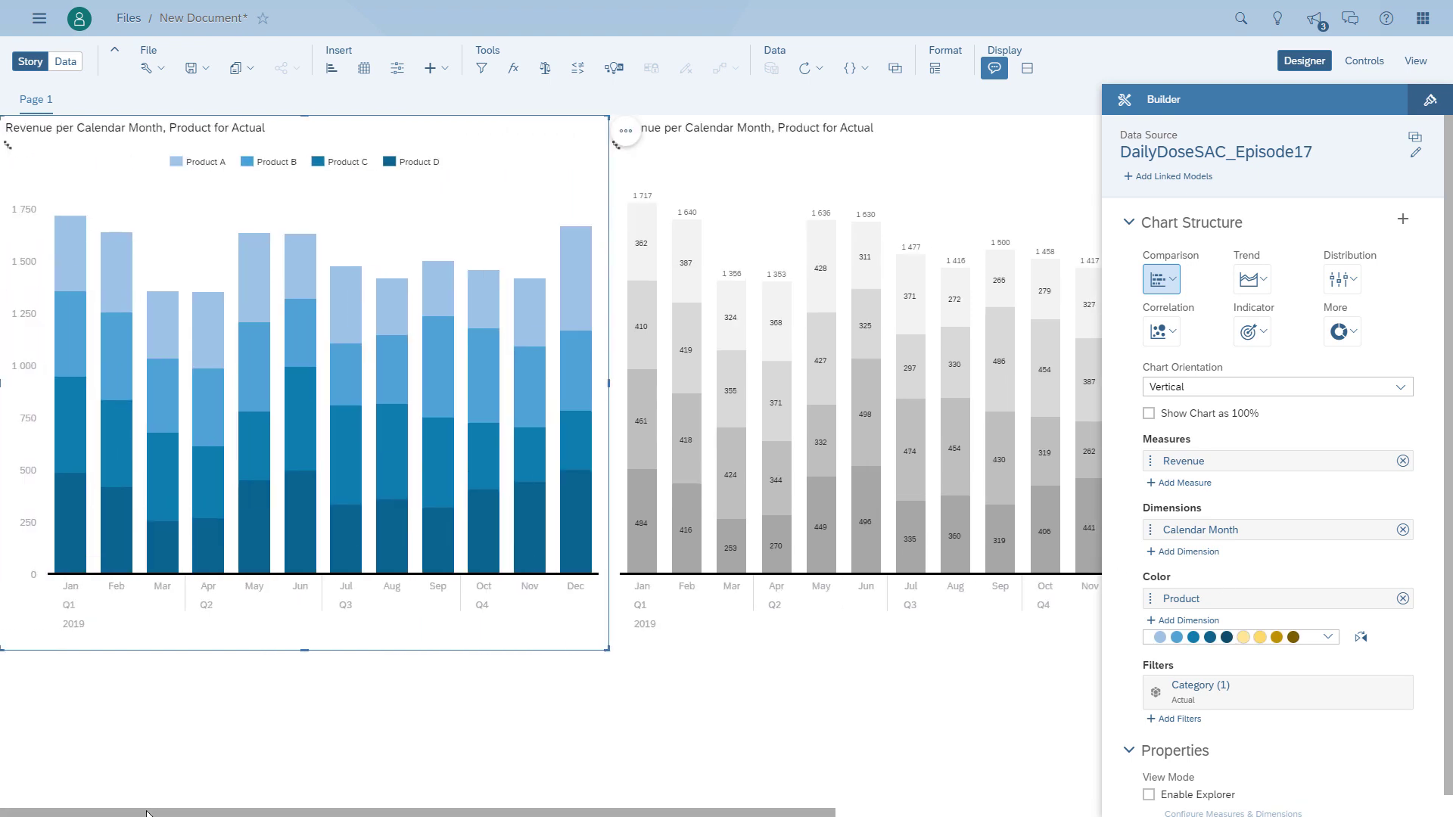
click(1415, 60)
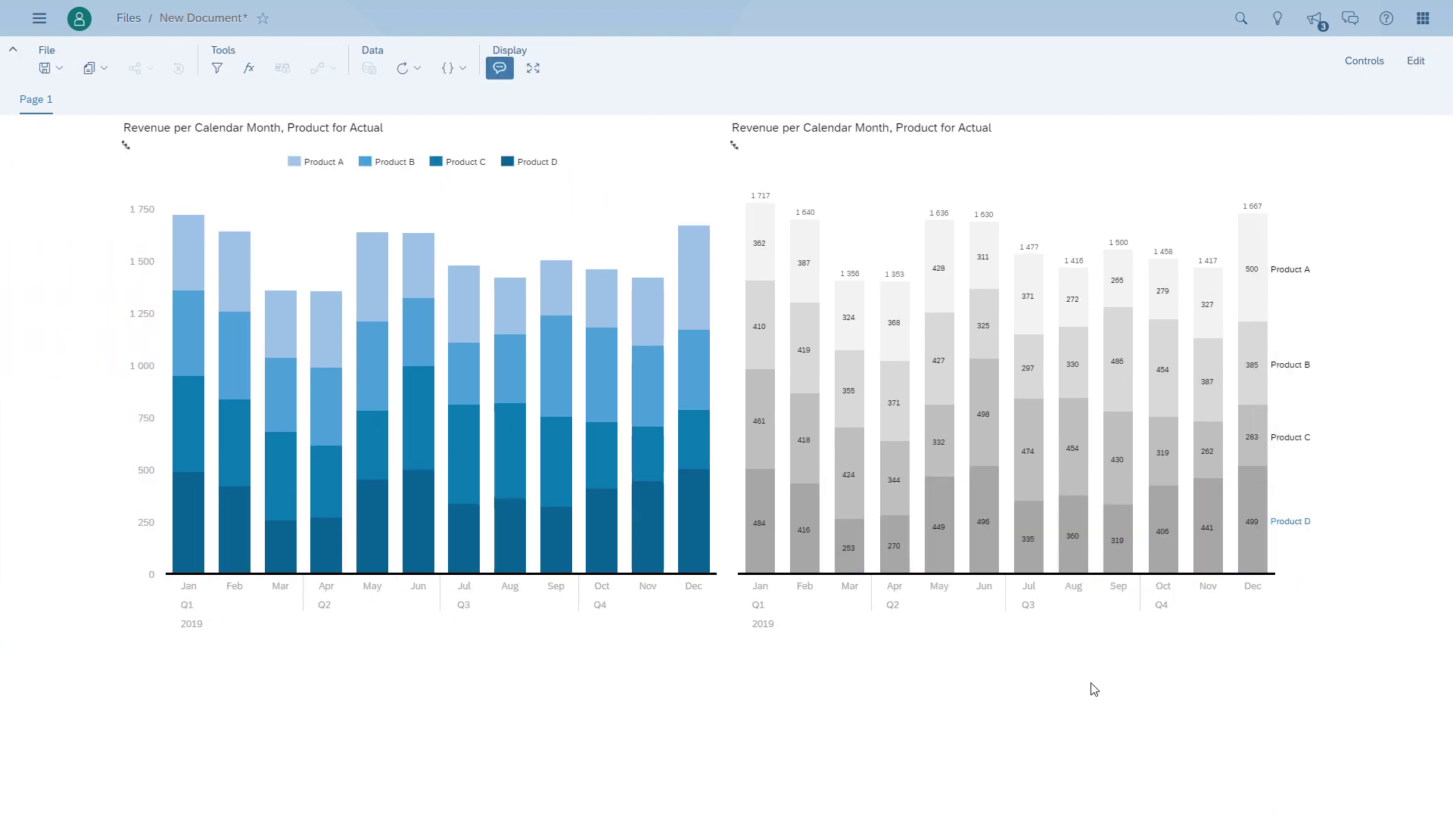